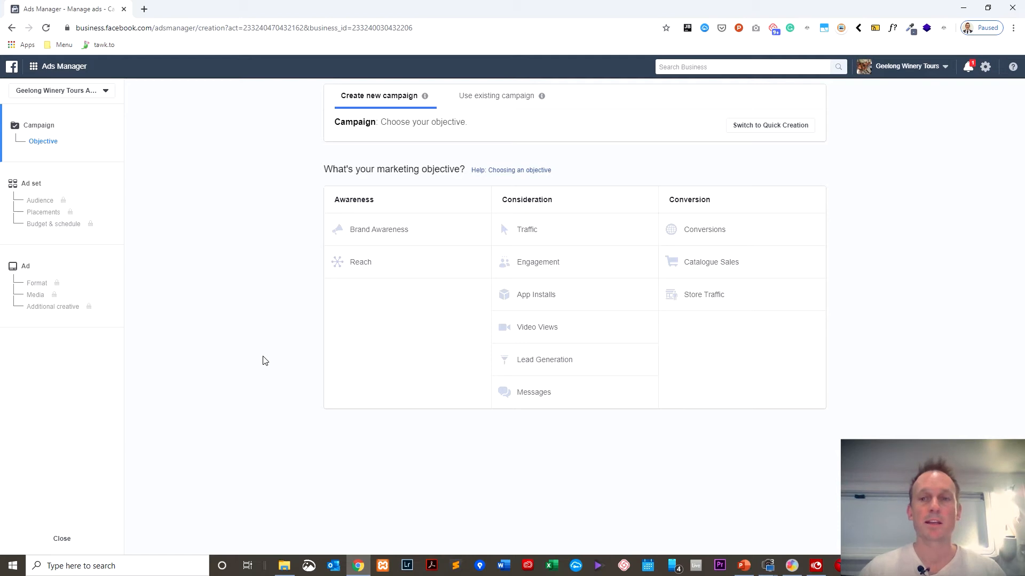
pyautogui.click(771, 126)
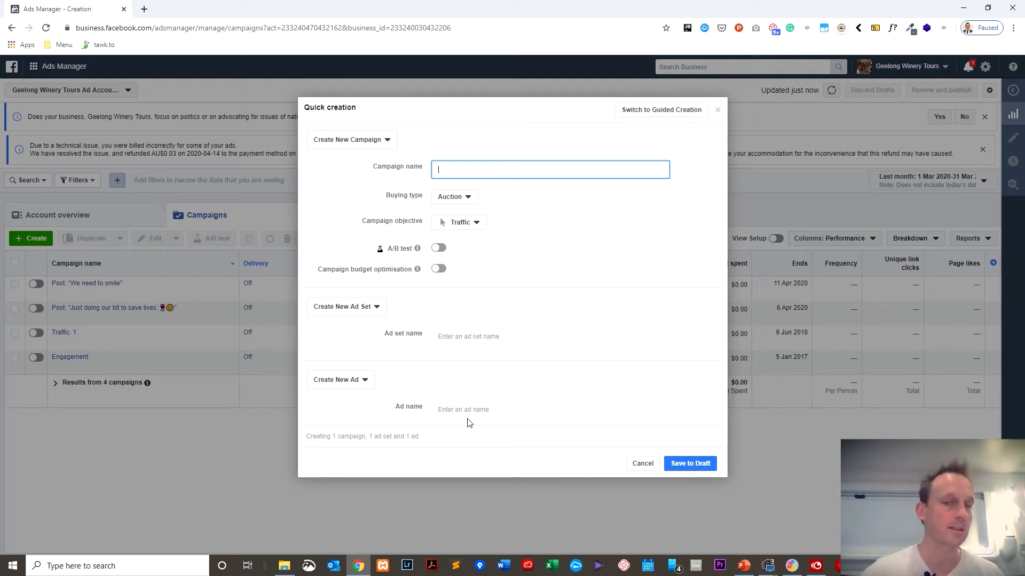
pyautogui.click(652, 111)
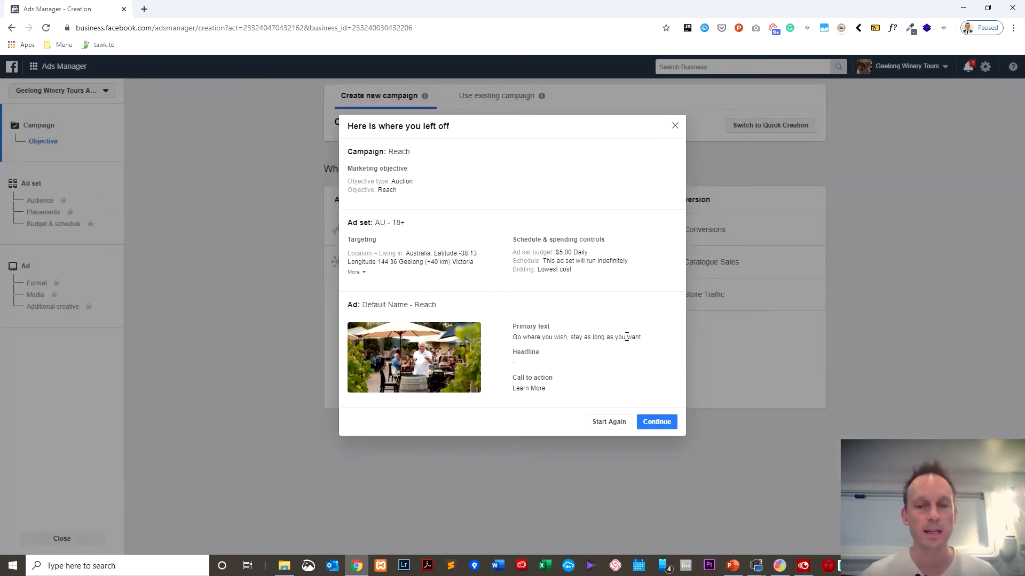
pyautogui.click(601, 421)
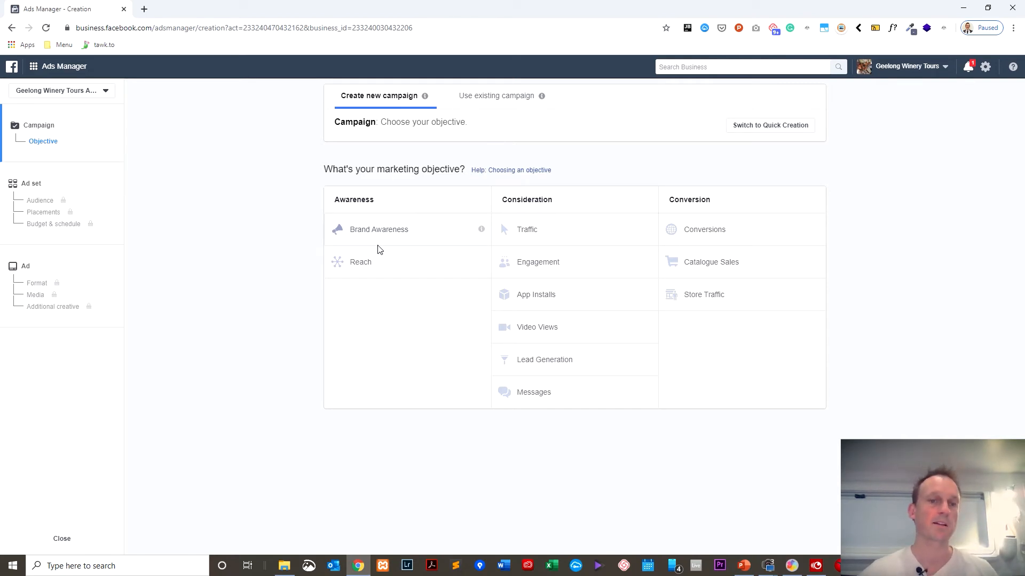
# Choose the Reach objective and name the campaign Covid19 Reach.
pyautogui.click(372, 265)
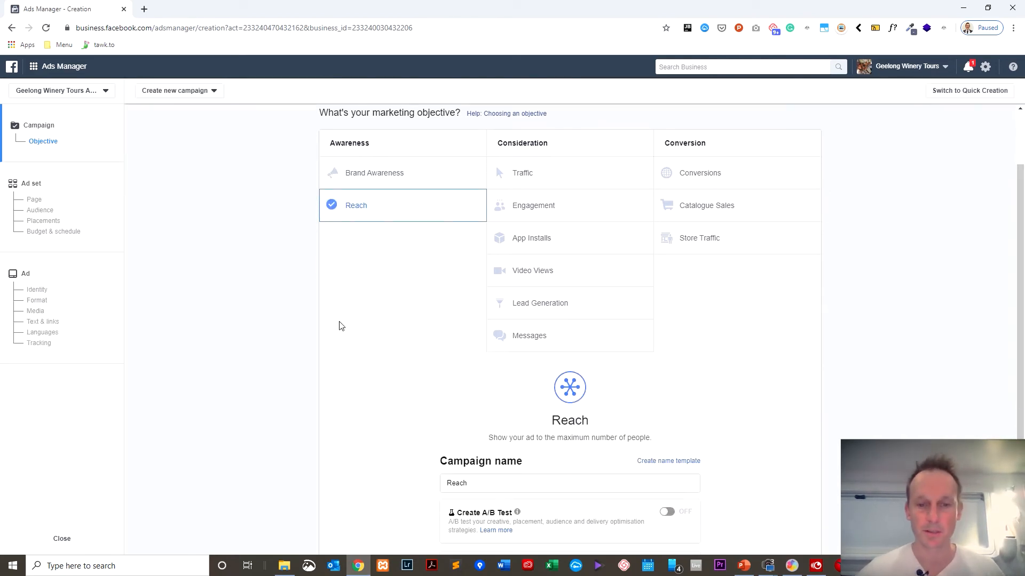
pyautogui.scroll(-3, 331, 310)
pyautogui.click(491, 331)
pyautogui.moveTo(492, 331); pyautogui.dragTo(309, 359)
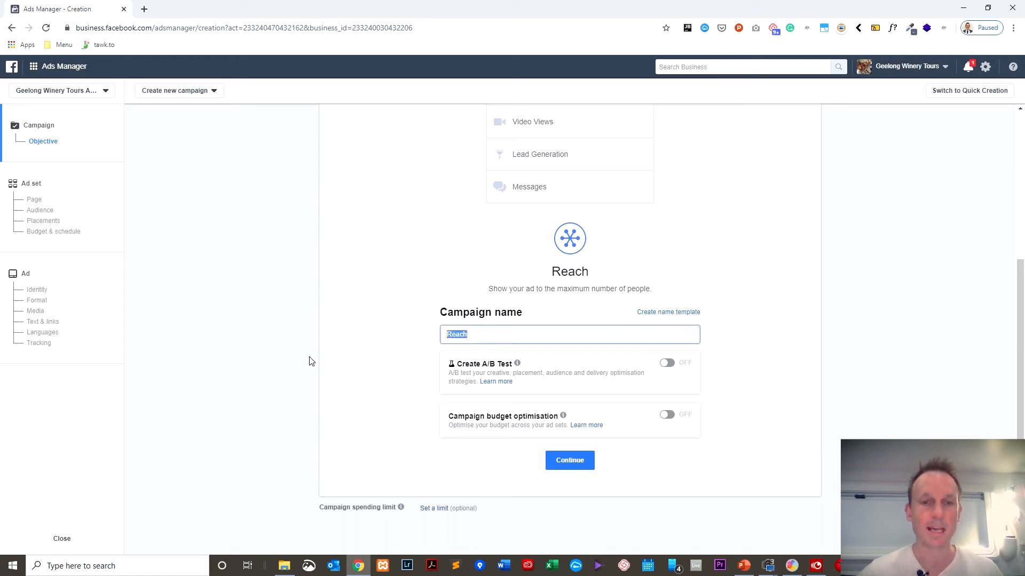
pyautogui.press('Home')
pyautogui.write('Covid1')
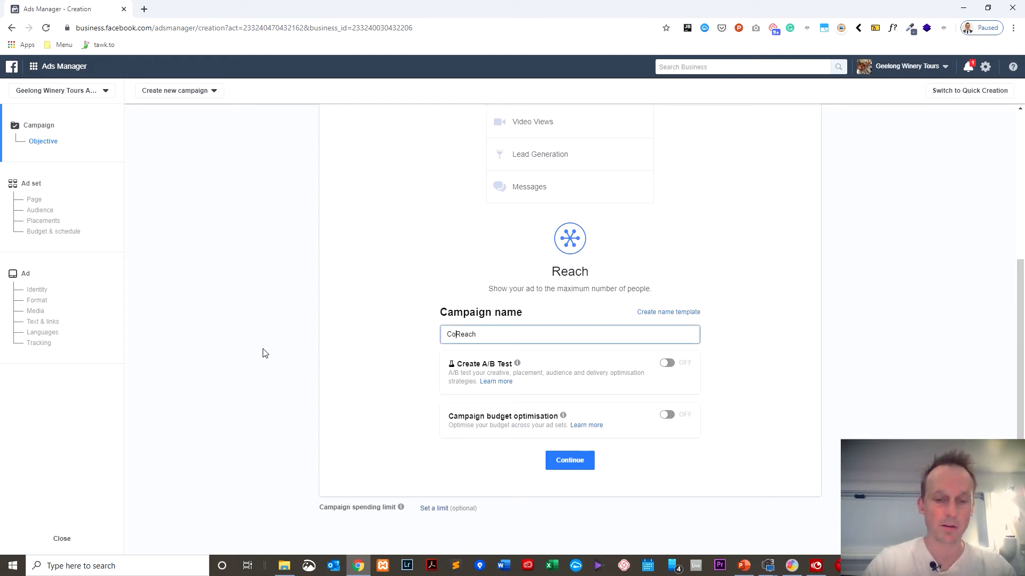
pyautogui.write('9')
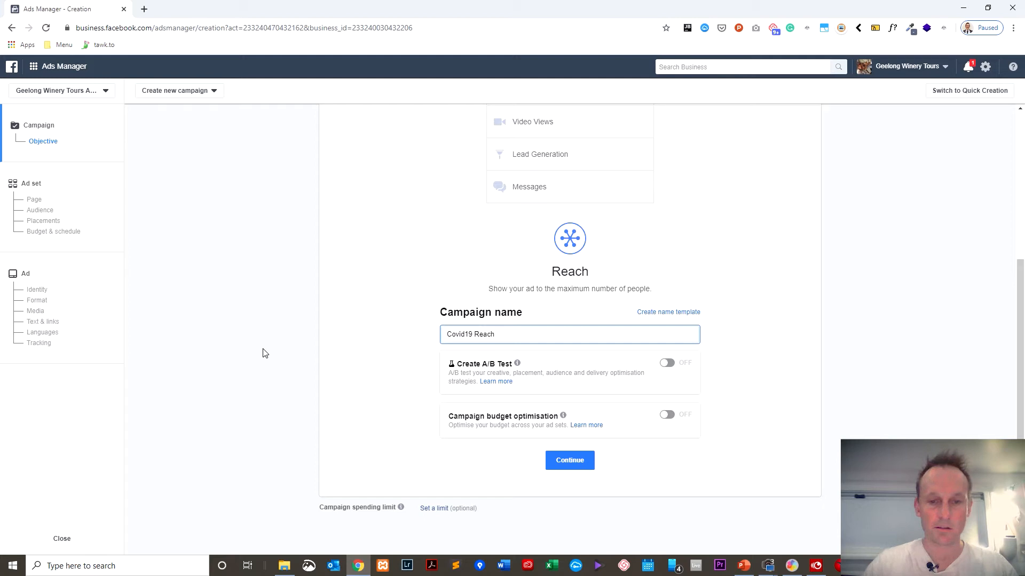
# Replace Covid19 in the campaign name so that it reads Winter 2020 Reach.
pyautogui.hotkey('shift', 'End')
pyautogui.press('Left')
pyautogui.hotkey('shift', 'Home')
pyautogui.press('BackSpace')
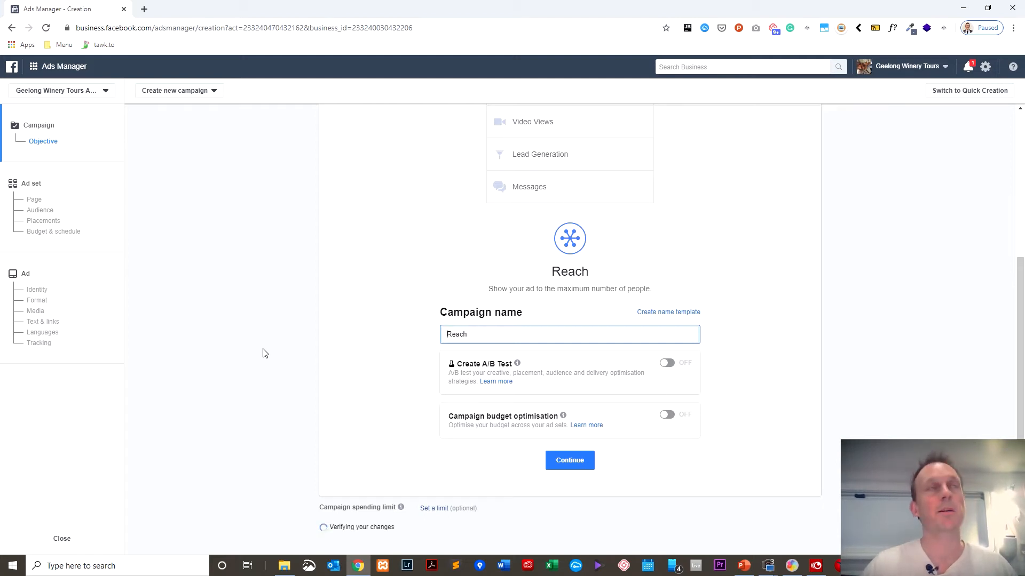
pyautogui.write('Winter ')
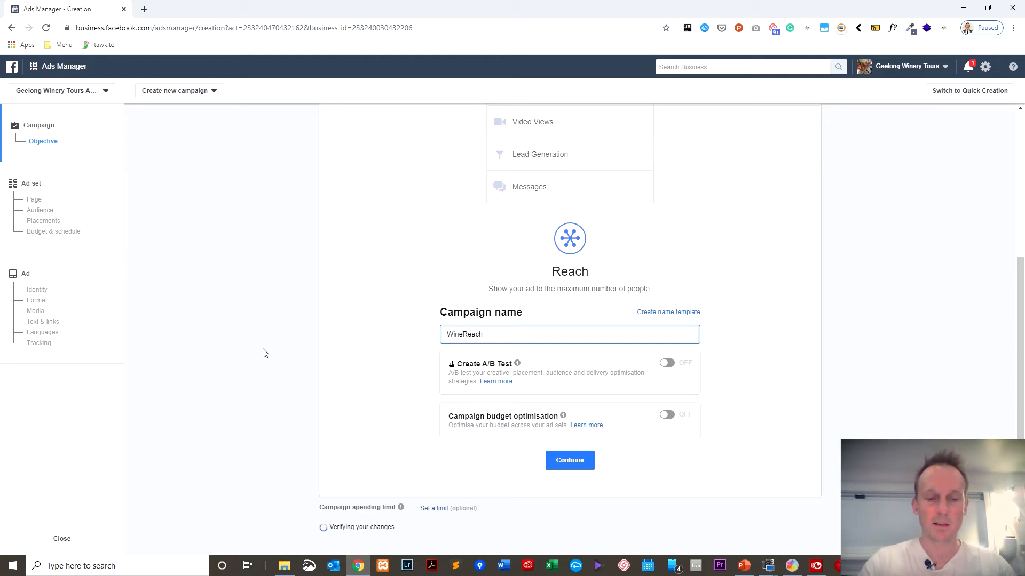
pyautogui.write('2020')
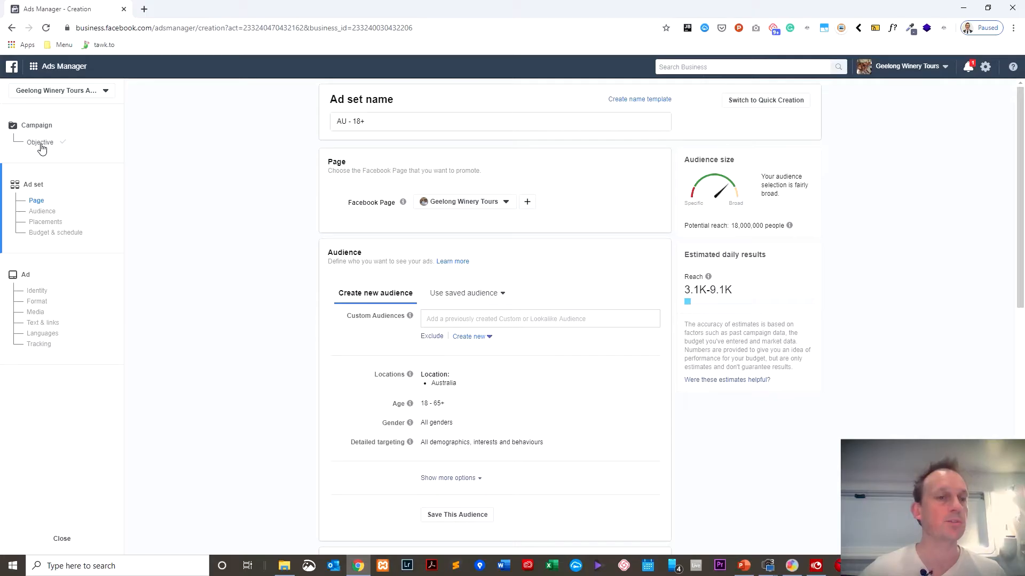
# Return to the campaign's objective settings and turn on campaign budget optimisation.
pyautogui.click(47, 144)
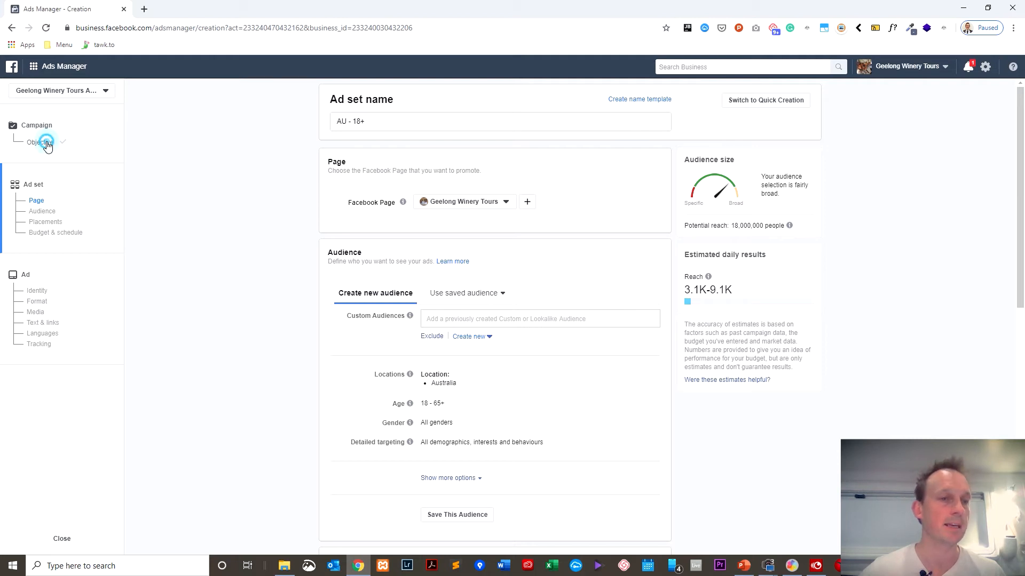
pyautogui.scroll(-3, 222, 311)
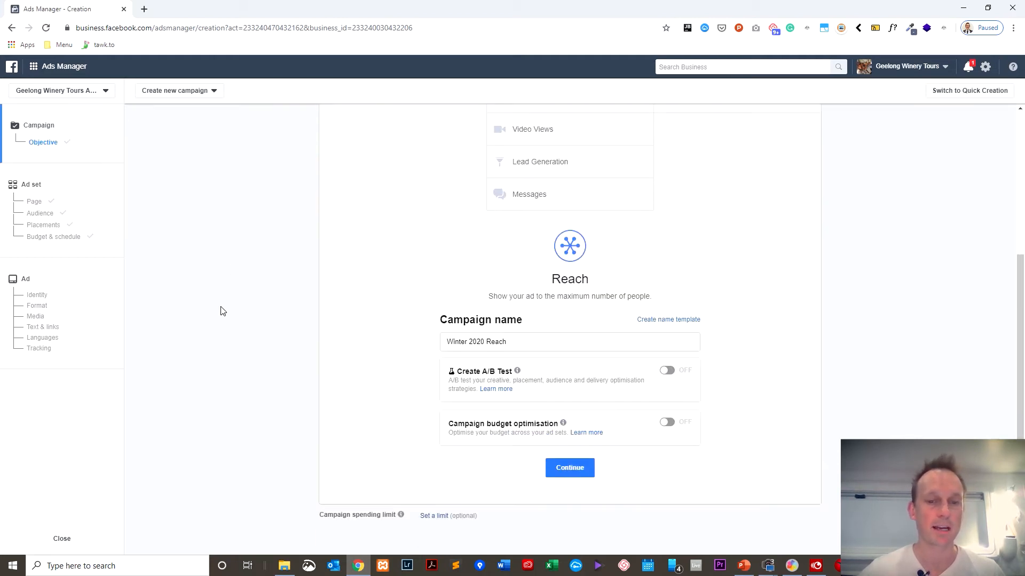
pyautogui.click(667, 415)
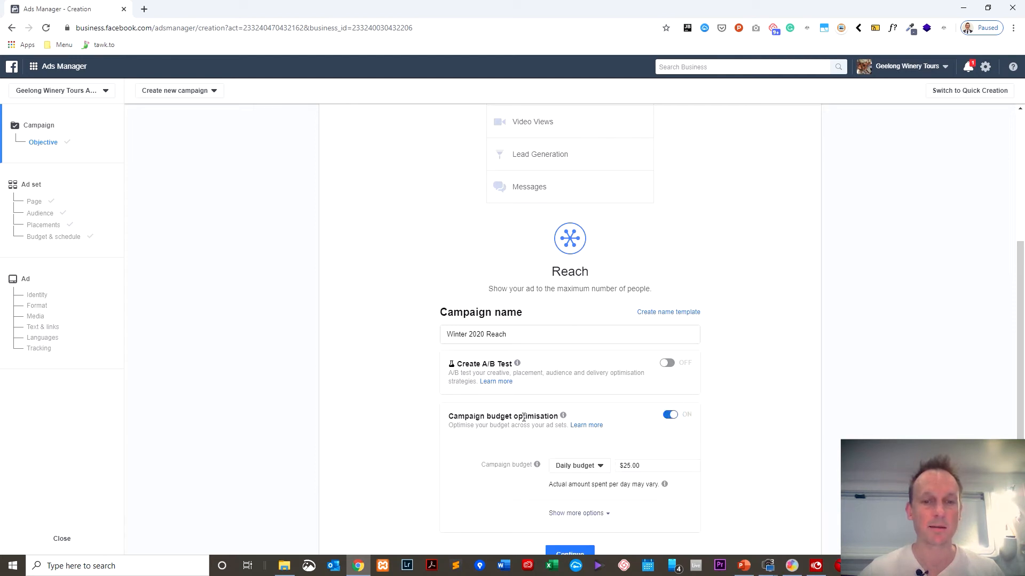
pyautogui.doubleClick(650, 466)
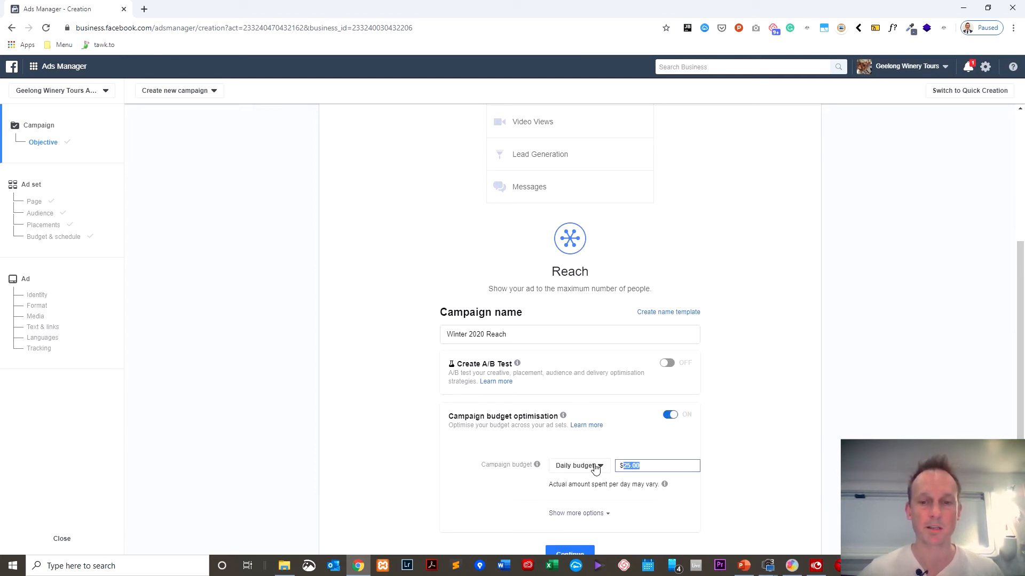
pyautogui.click(596, 466)
pyautogui.click(592, 499)
pyautogui.click(633, 465)
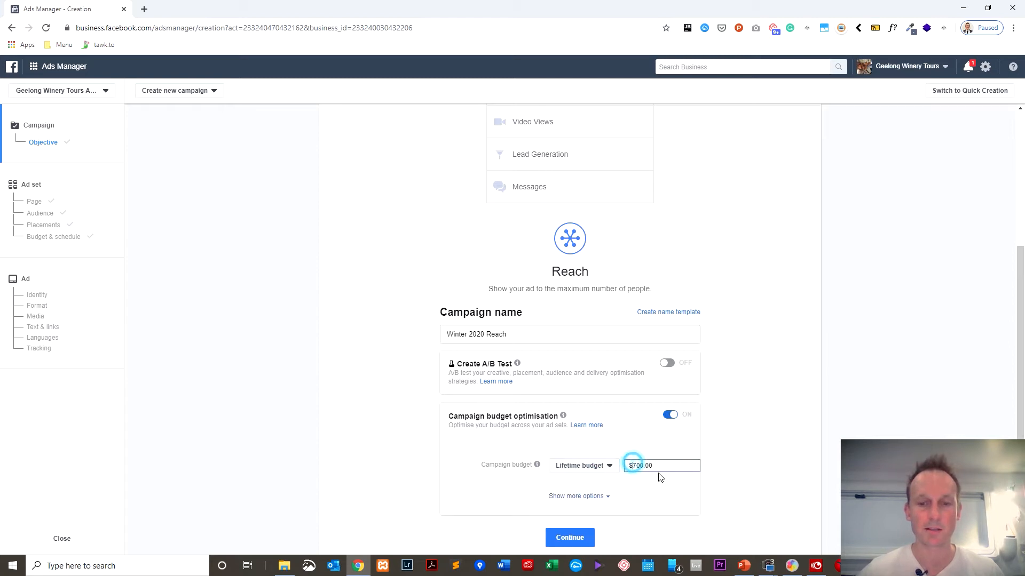
pyautogui.click(591, 467)
pyautogui.click(591, 483)
# Set the campaign's daily budget to $5.00 and continue to the ad set settings.
pyautogui.click(629, 464)
pyautogui.press('BackSpace')
pyautogui.write('0')
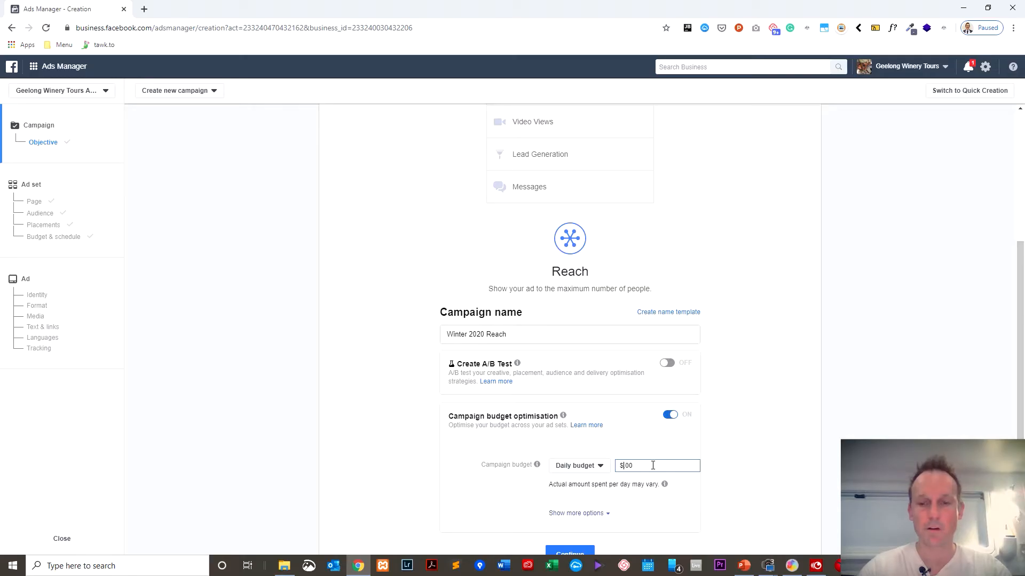
pyautogui.write('5.')
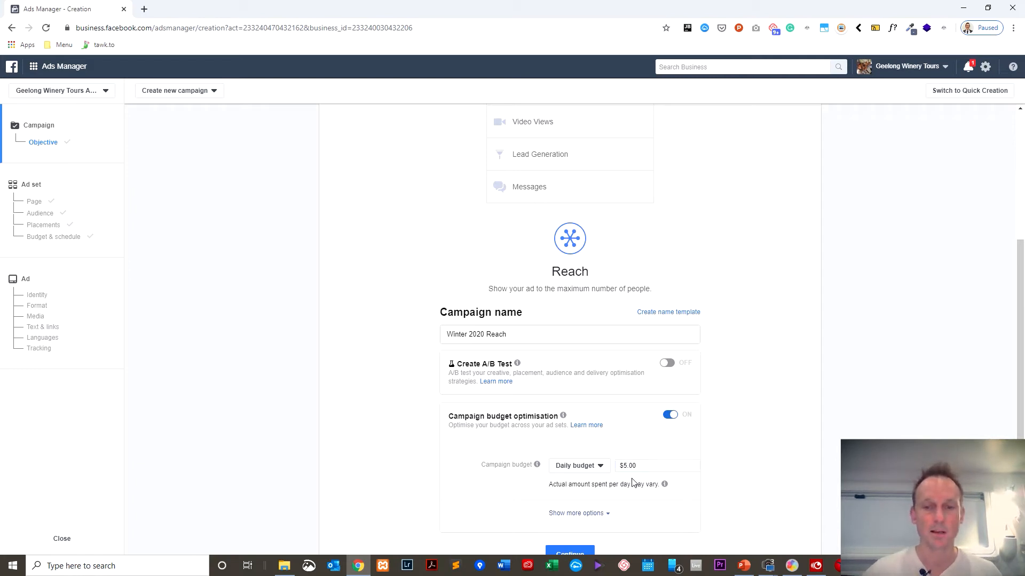
pyautogui.click(628, 465)
pyautogui.scroll(-2, 712, 459)
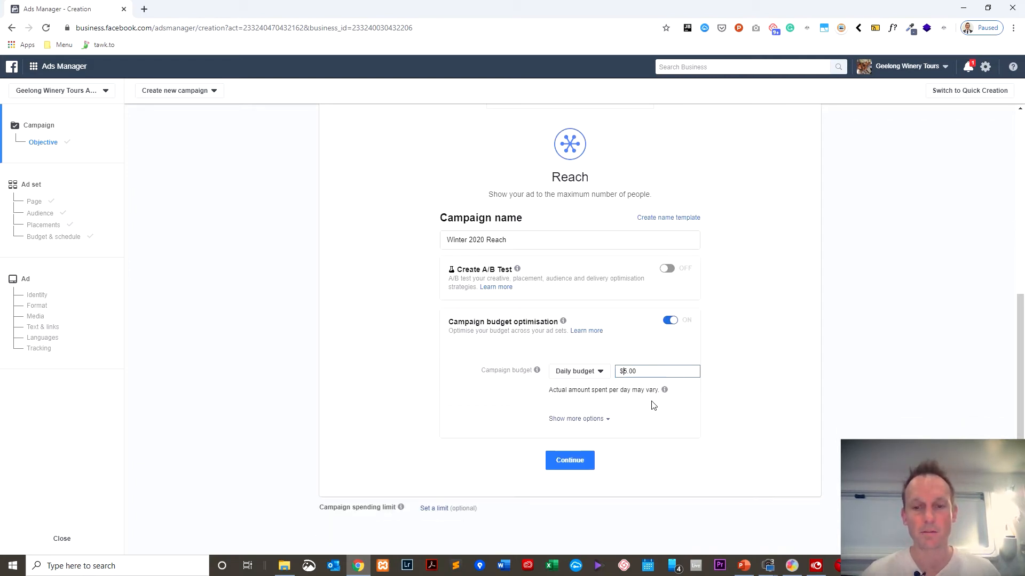
pyautogui.moveTo(664, 390)
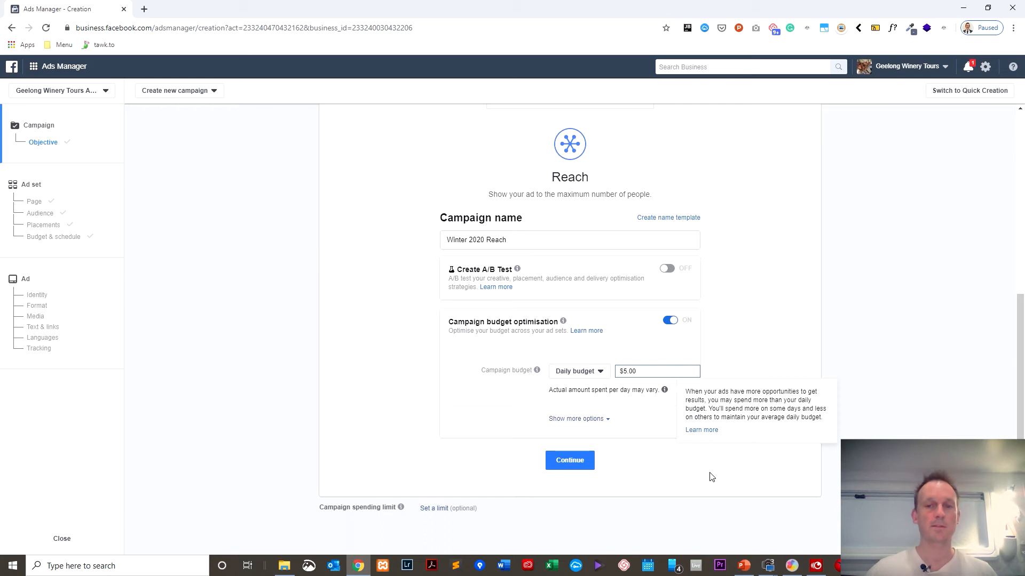
pyautogui.click(570, 467)
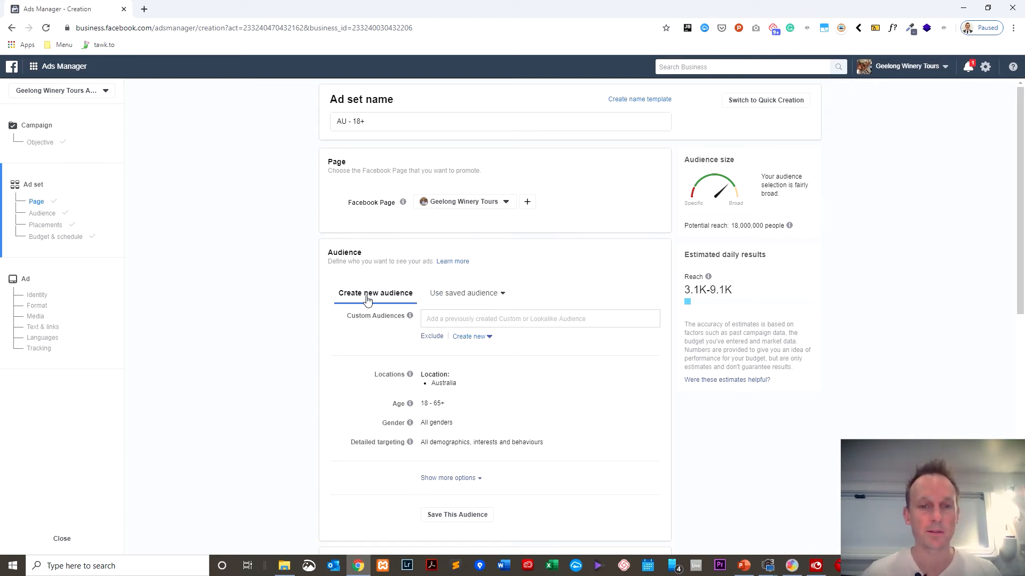
# Examine the saved audience Visitors to Region - Food & Wine Lovers without applying it to the ad set.
pyautogui.scroll(-1, 291, 310)
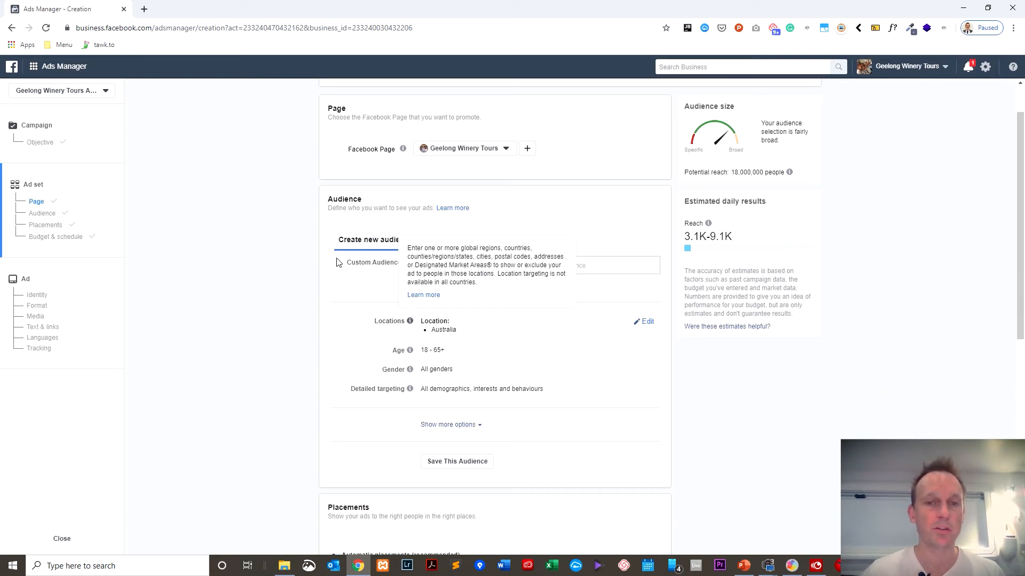
pyautogui.click(242, 259)
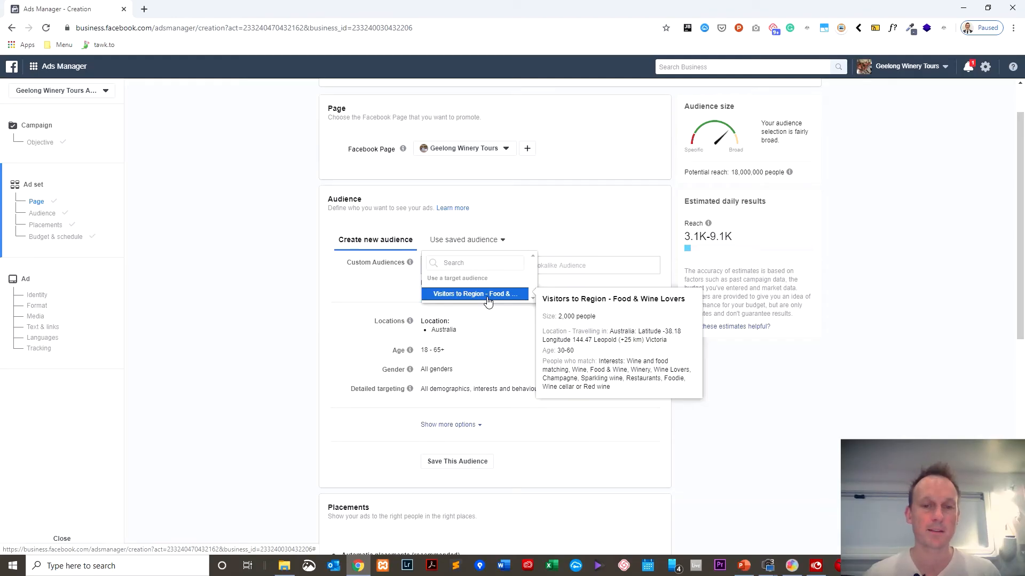
pyautogui.click(348, 287)
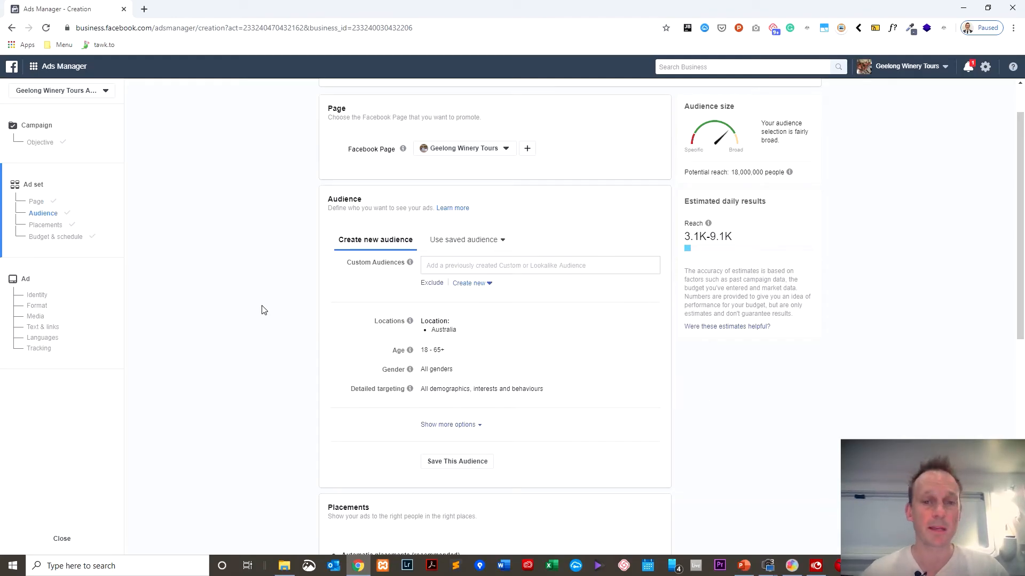
# Check the Adset (audience) slide in PowerPoint, and return to Ads Manager to read how potential reach is estimated.
pyautogui.hotkey('alt', 'Tab')
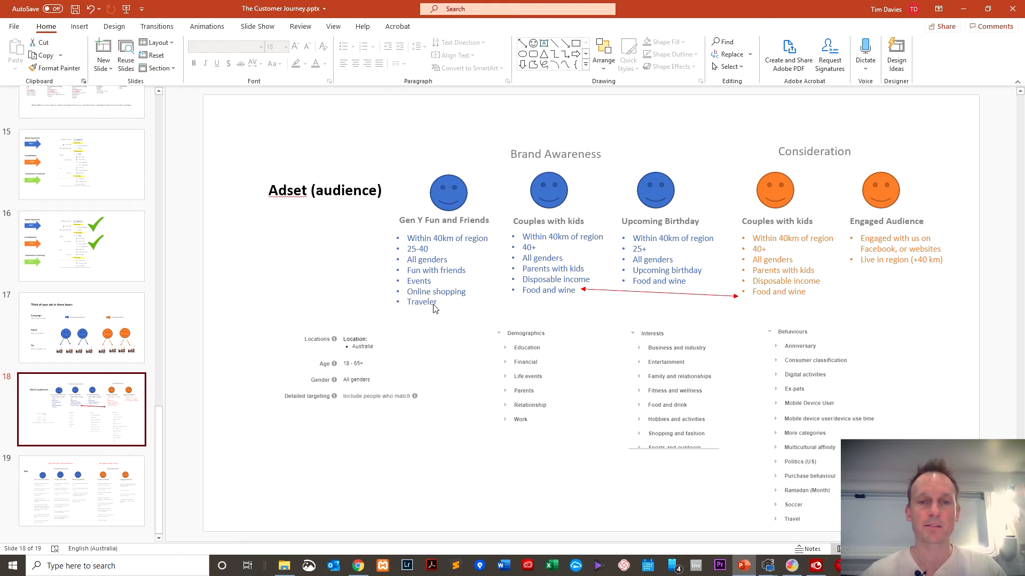
pyautogui.hotkey('alt', 'Tab')
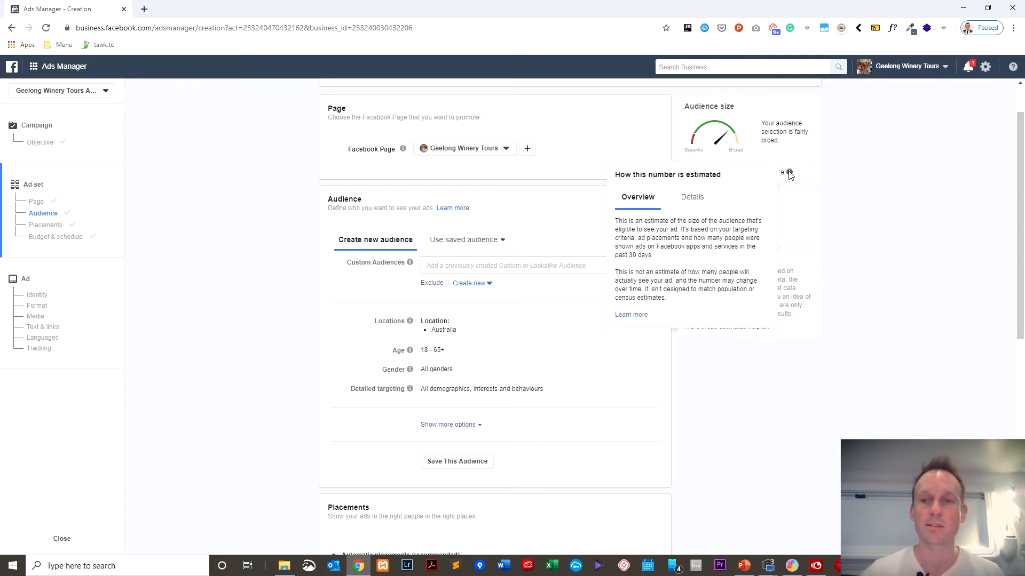
pyautogui.click(857, 173)
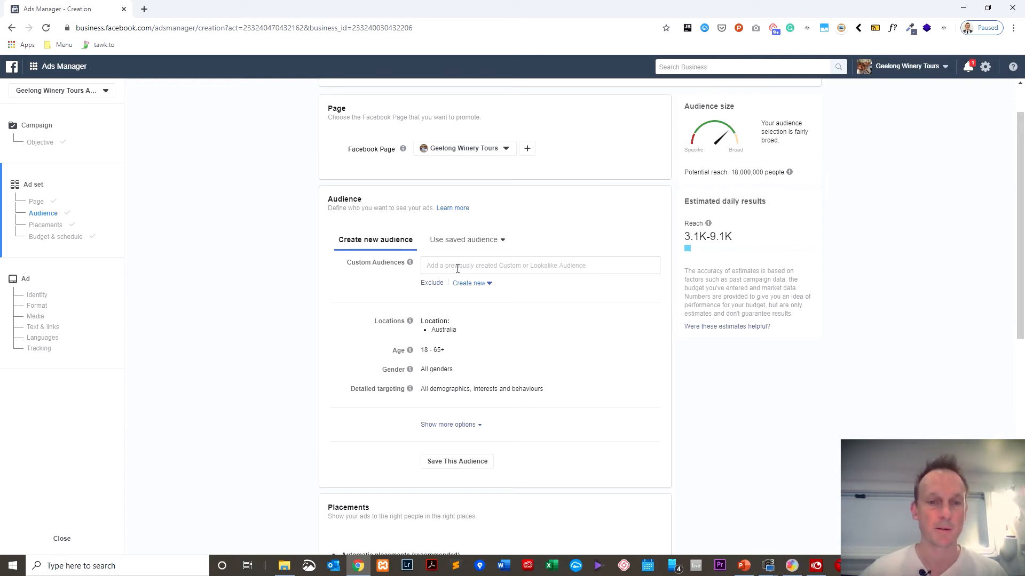
pyautogui.click(206, 333)
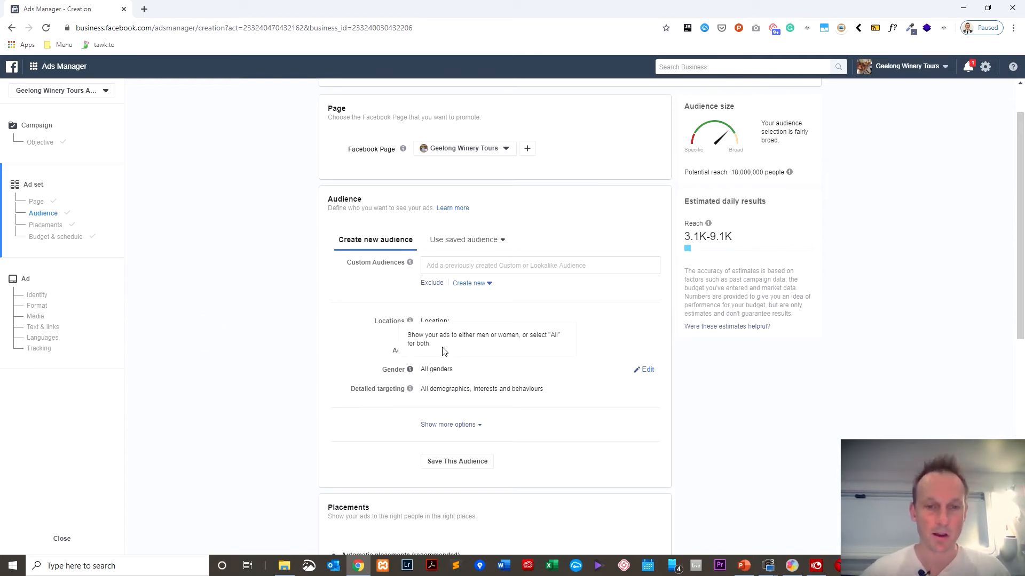
# Replace Australia with the city Geelong, Victoria, Australia as the new audience's targeted location.
pyautogui.click(452, 319)
pyautogui.click(644, 321)
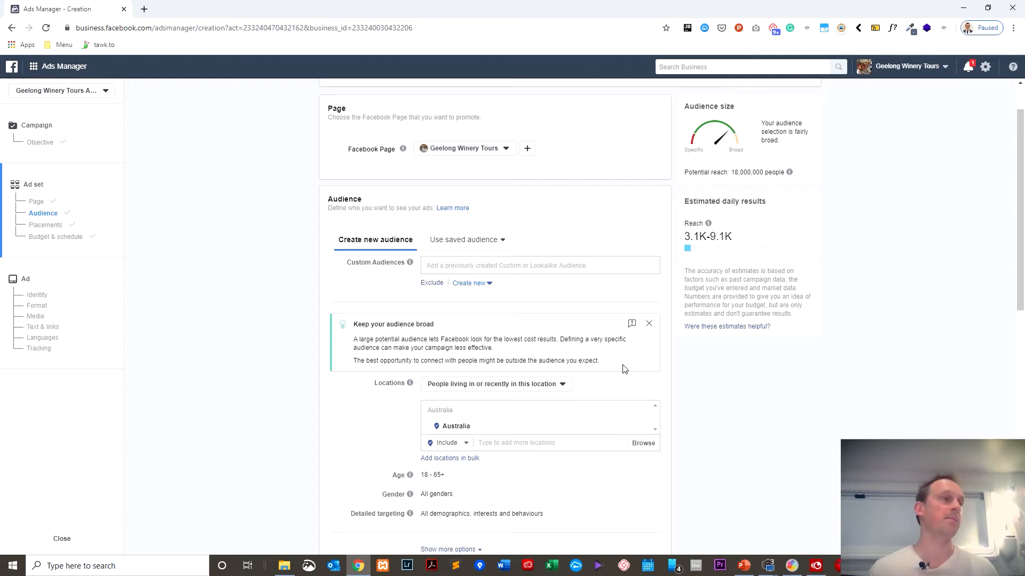
pyautogui.click(649, 324)
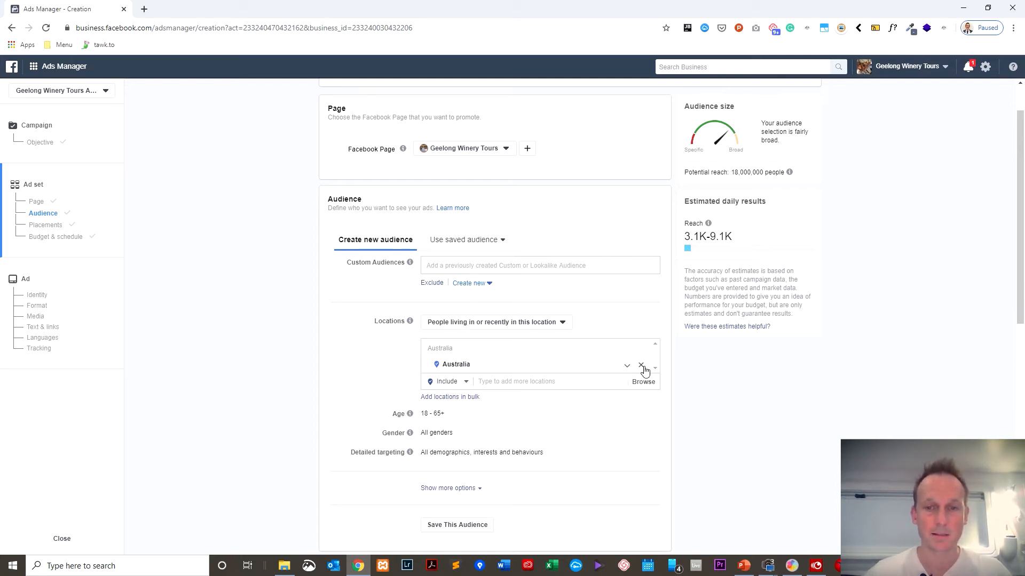
pyautogui.click(641, 366)
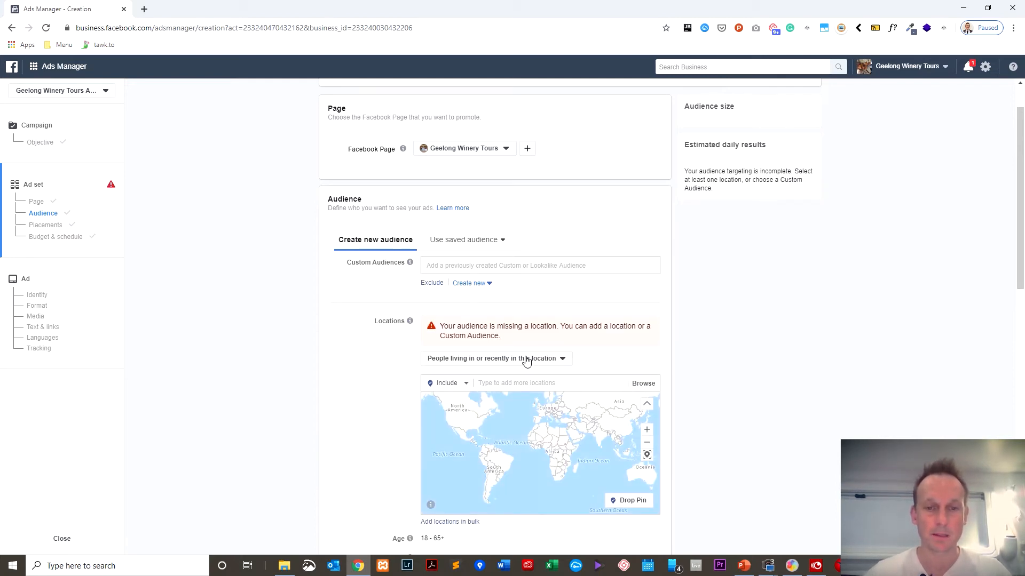
pyautogui.click(518, 381)
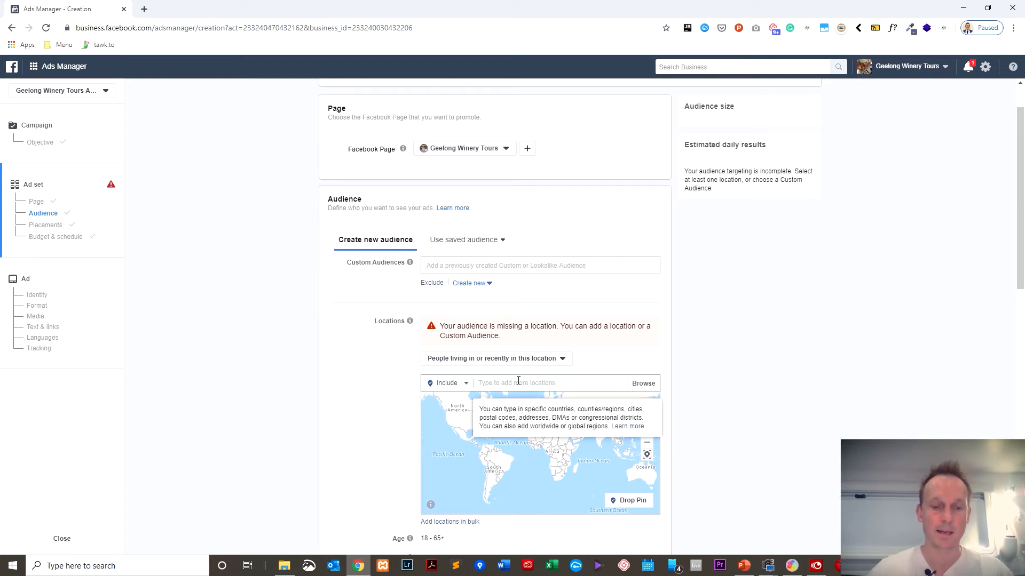
pyautogui.write('Geelong')
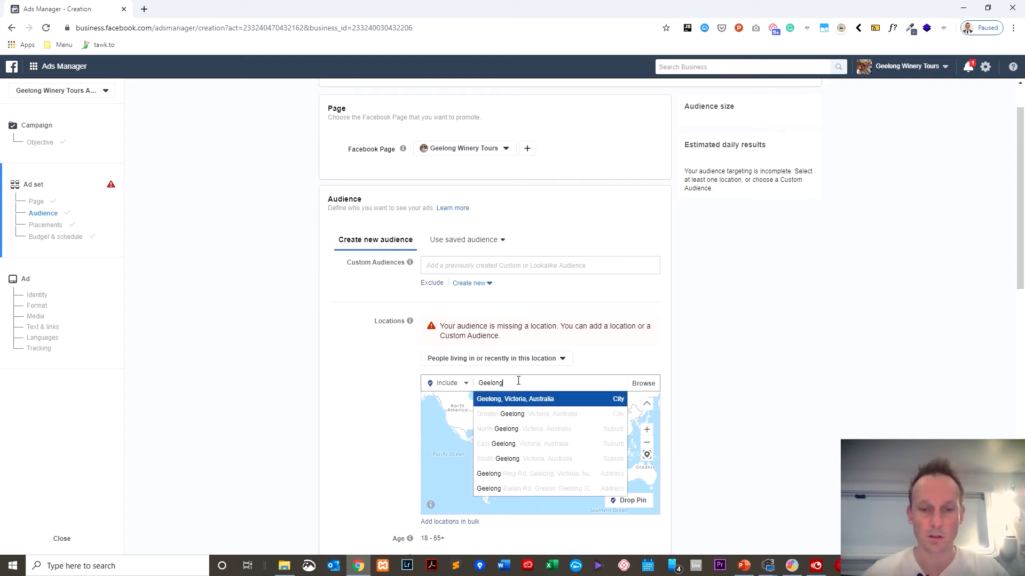
pyautogui.click(523, 399)
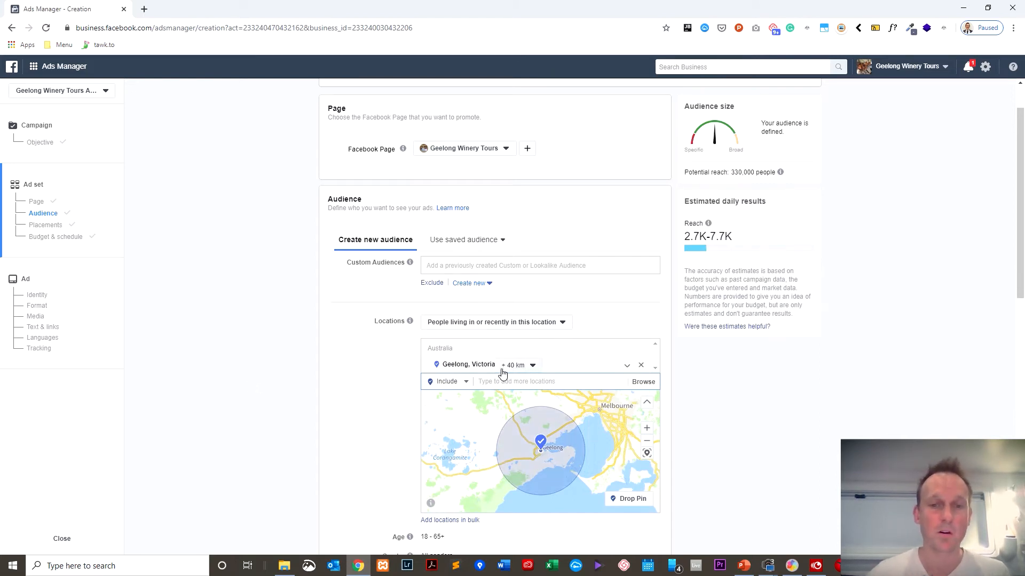
pyautogui.click(880, 168)
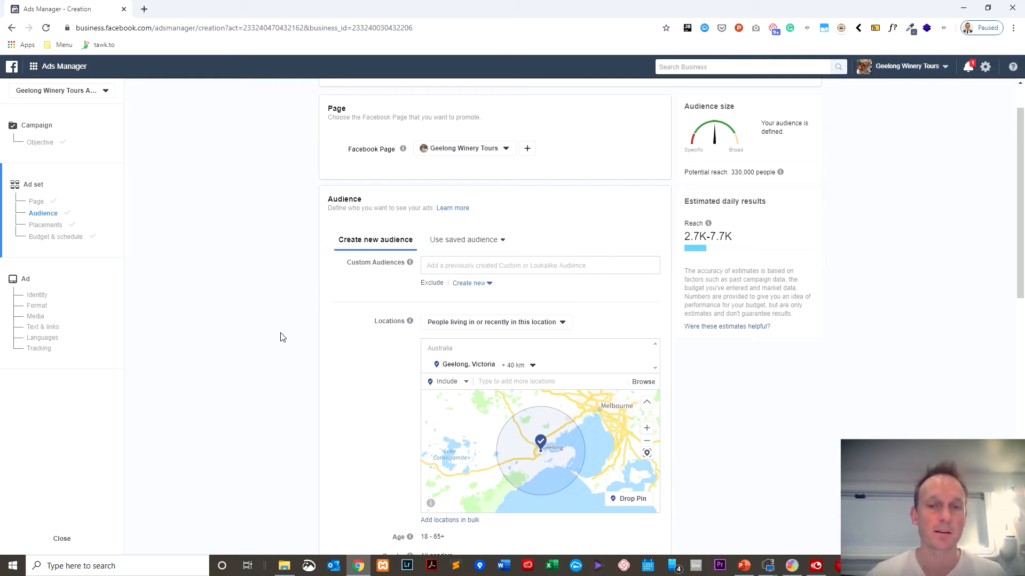
pyautogui.scroll(-2, 281, 336)
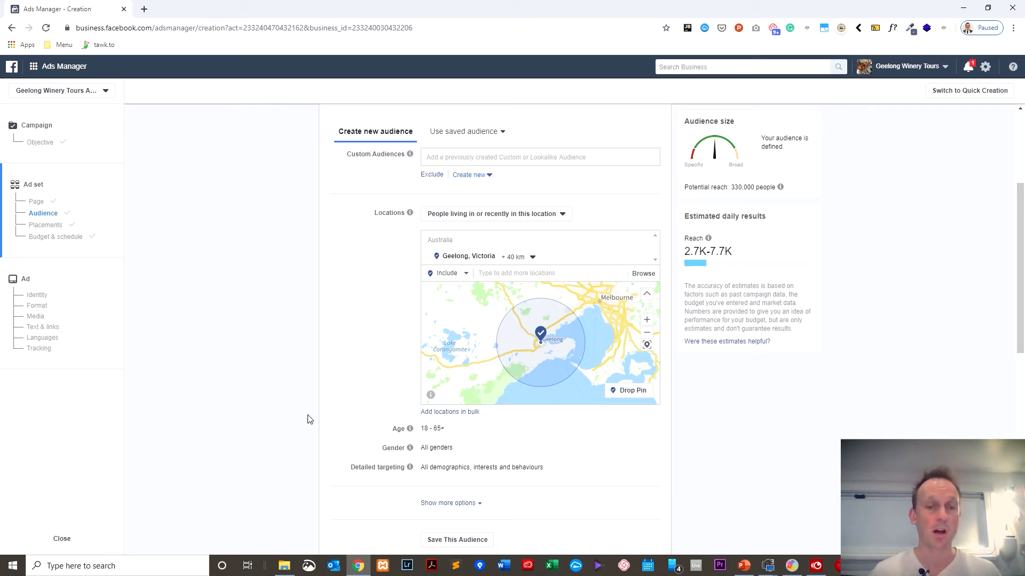
# Check the Gen Y audience on the Adset (audience) slide in PowerPoint, and set the new audience's age range to 25-40 in Ads Manager.
pyautogui.hotkey('alt', 'Tab')
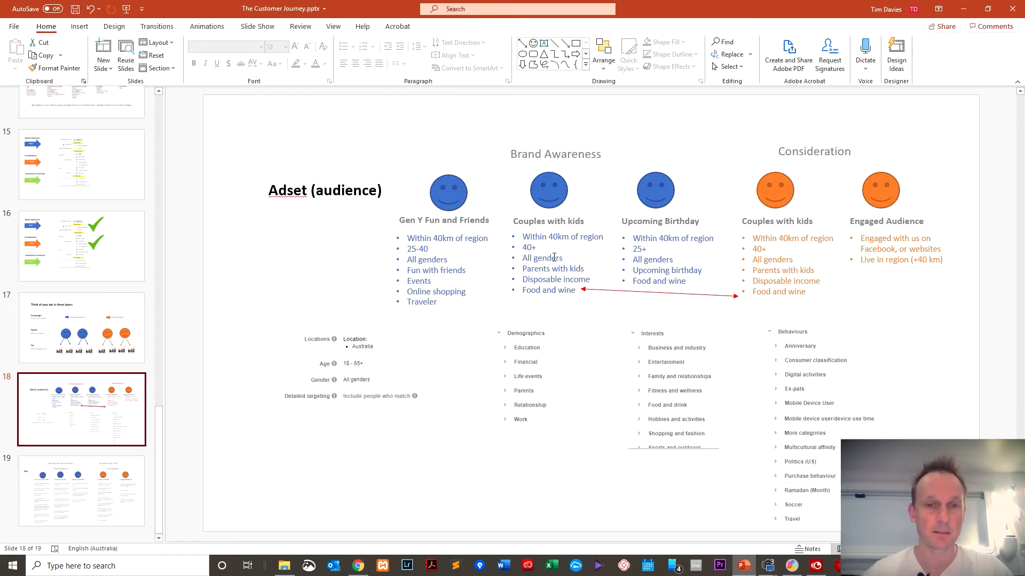
pyautogui.hotkey('alt', 'Tab')
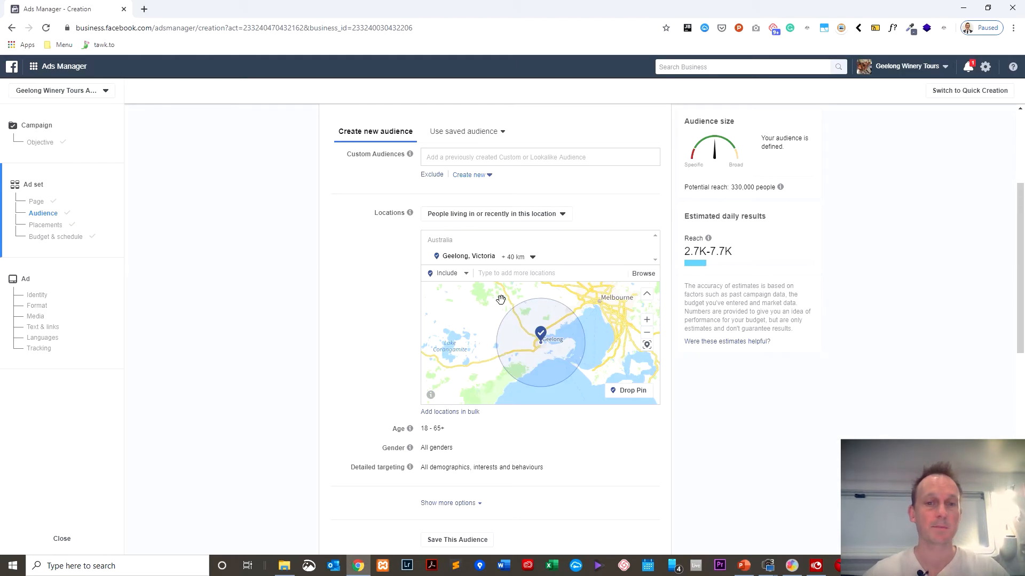
pyautogui.click(645, 429)
pyautogui.click(443, 430)
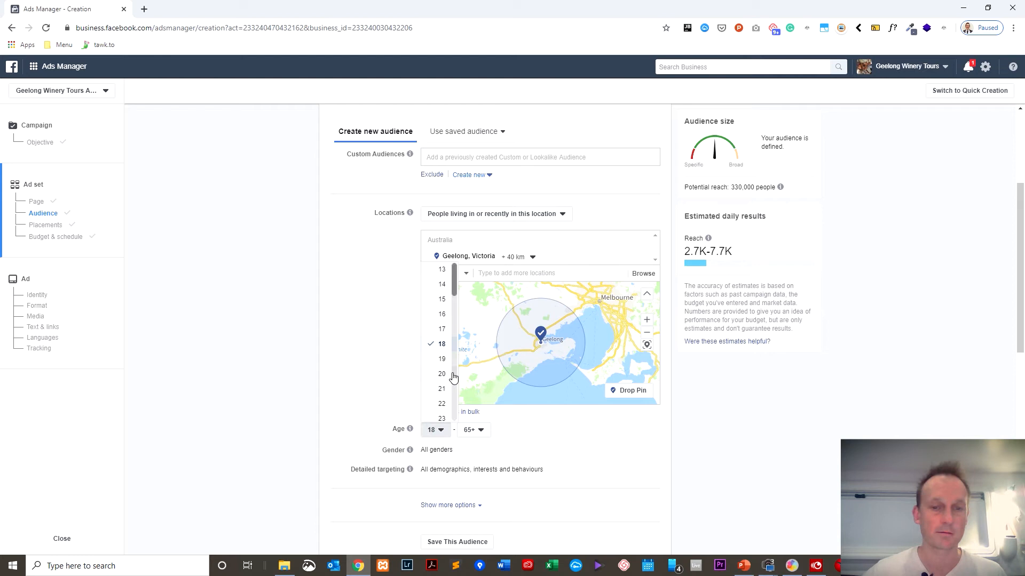
pyautogui.click(443, 396)
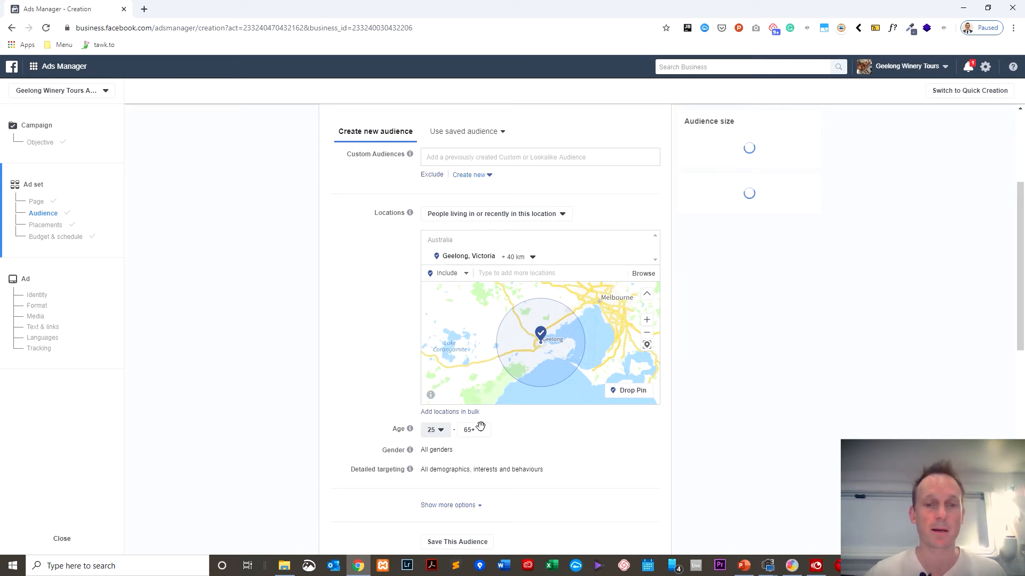
pyautogui.click(480, 429)
pyautogui.scroll(5, 478, 355)
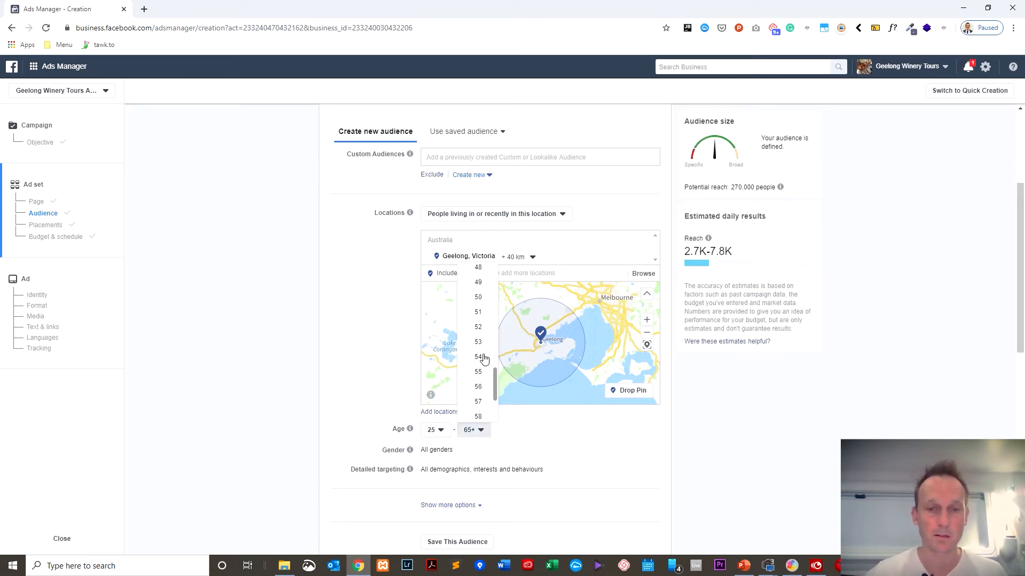
pyautogui.click(480, 308)
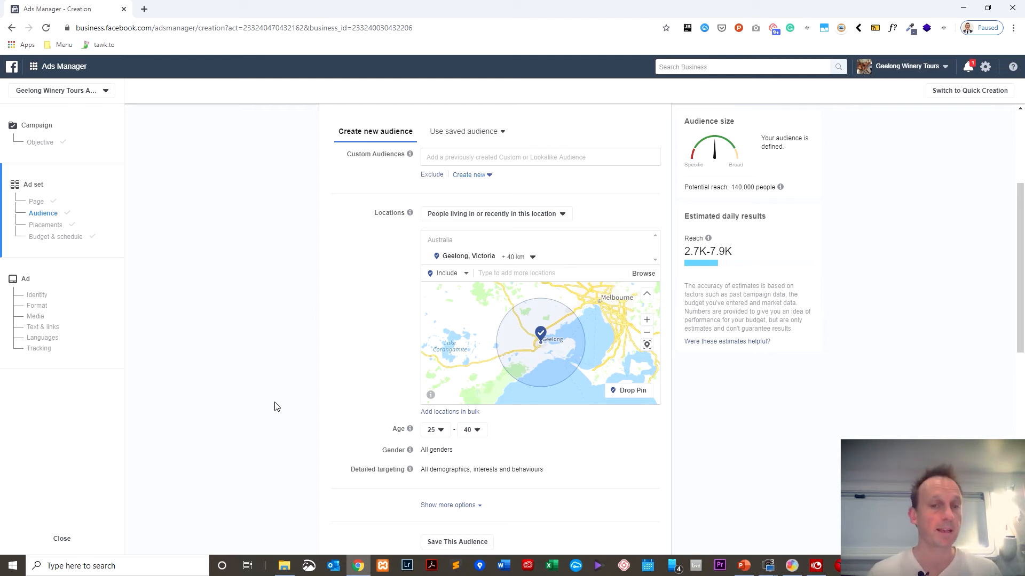
# Edit the audience's detailed targeting to include people who match the Food & Wine interest.
pyautogui.scroll(-2, 276, 407)
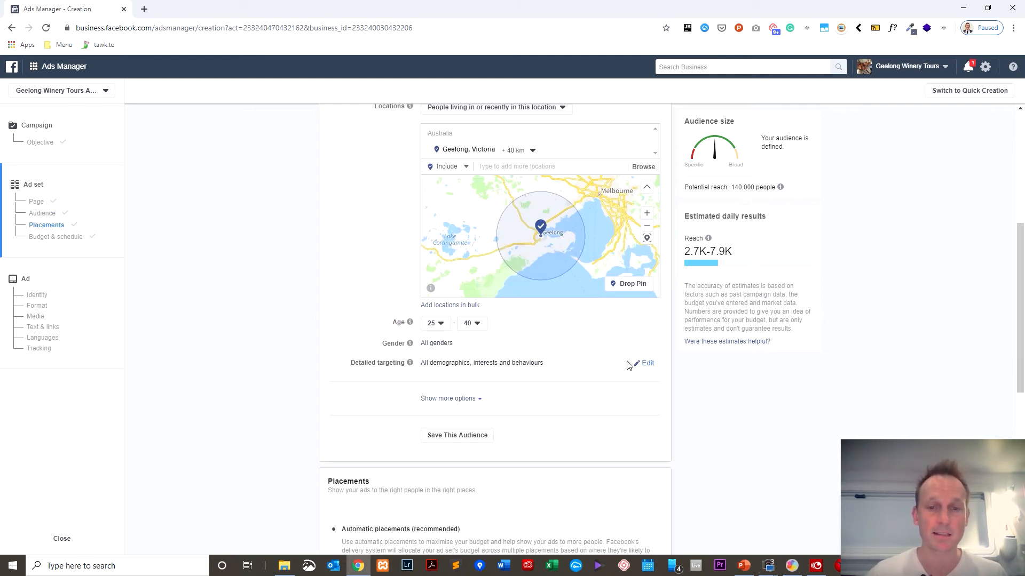
pyautogui.click(647, 364)
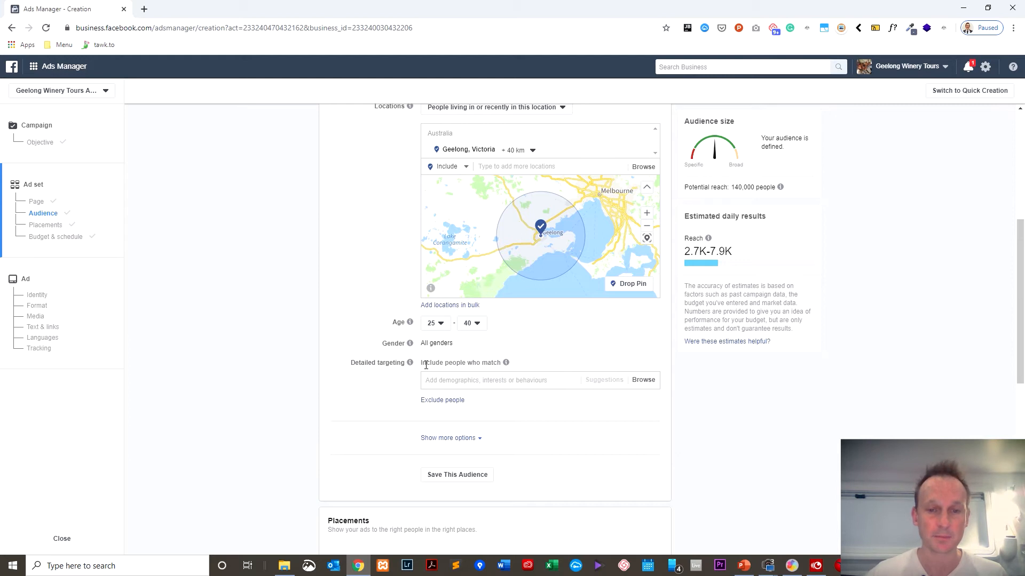
pyautogui.click(452, 383)
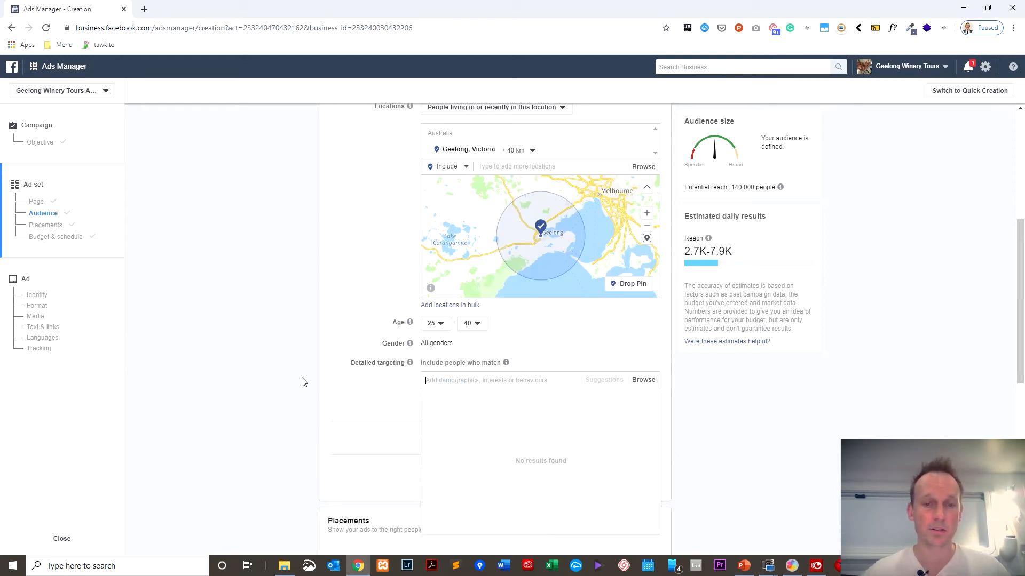
pyautogui.write('food and wine')
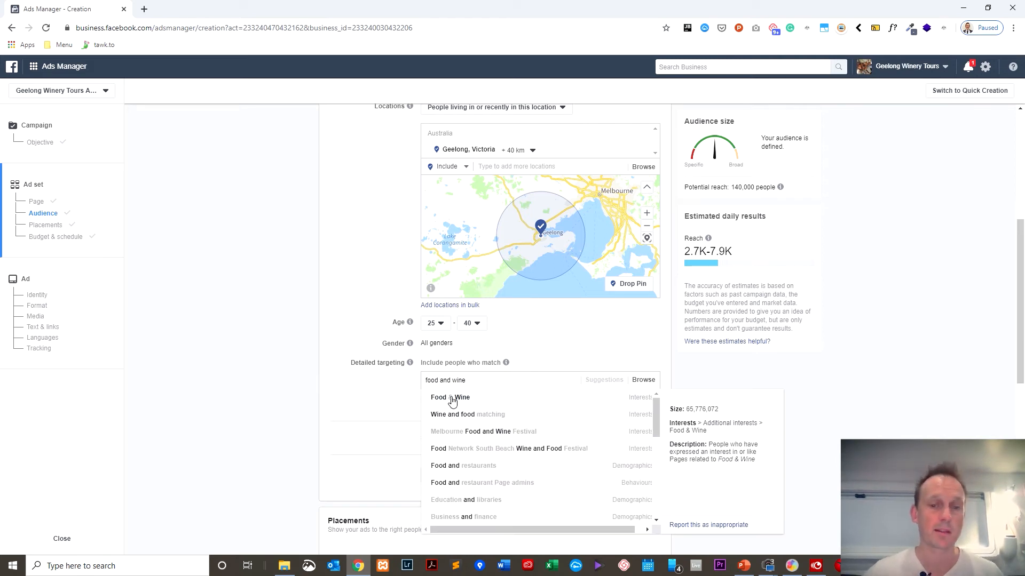
pyautogui.click(453, 397)
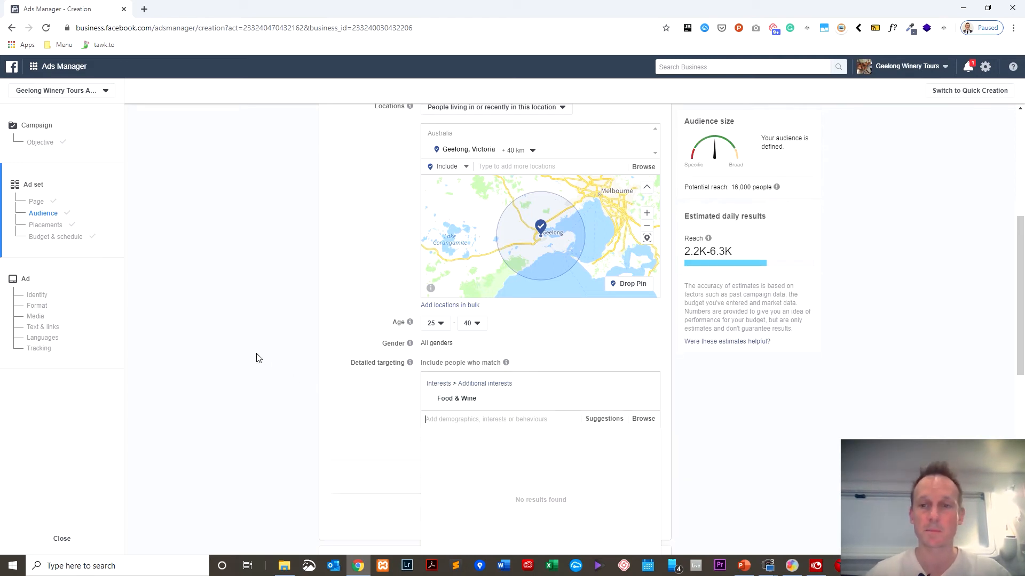
pyautogui.click(213, 319)
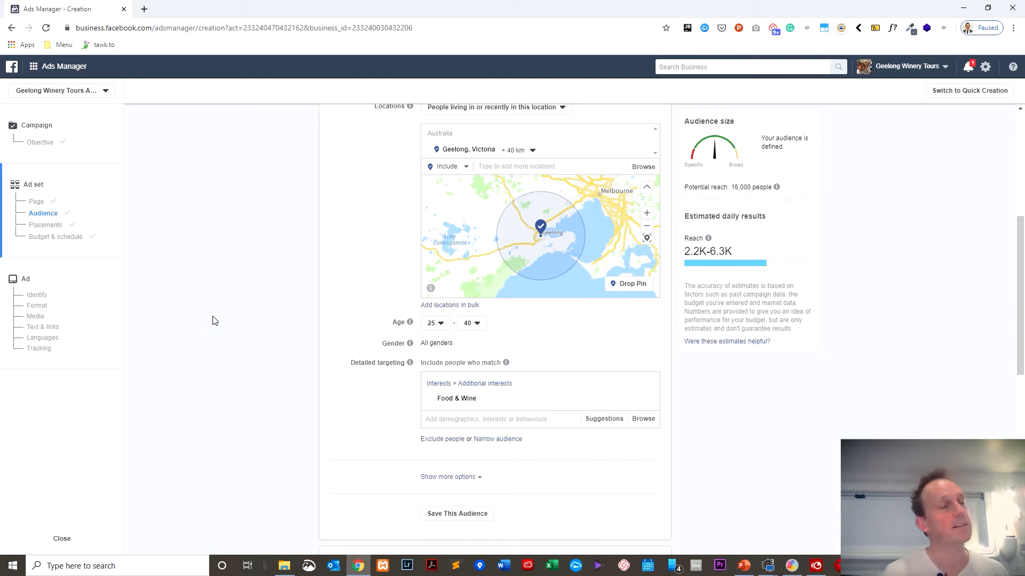
# Check the PowerPoint slide, try adding the Frequent travellers behaviour alongside Food & Wine in Ads Manager, and remove it again.
pyautogui.hotkey('alt', 'Tab')
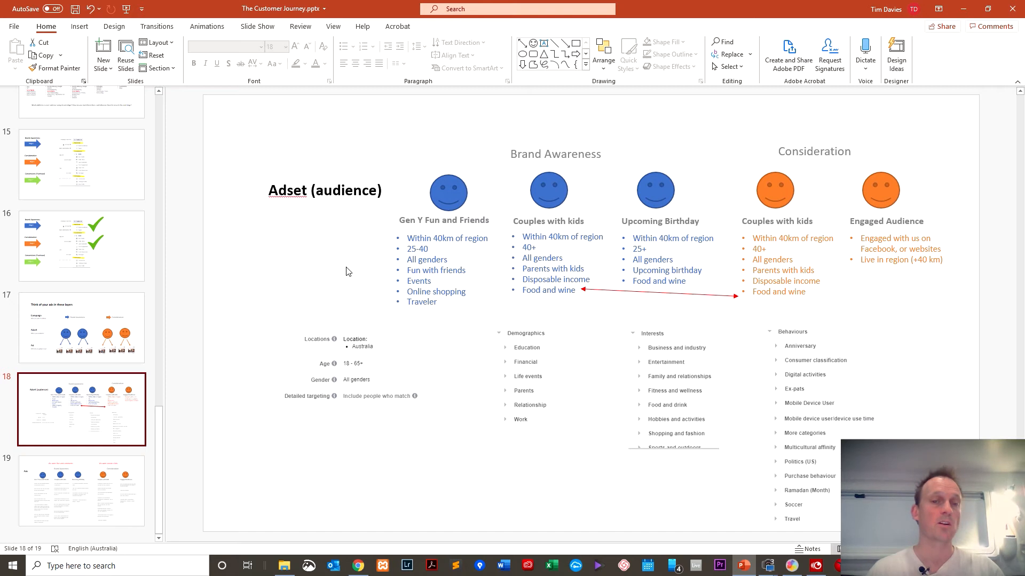
pyautogui.hotkey('alt', 'Tab')
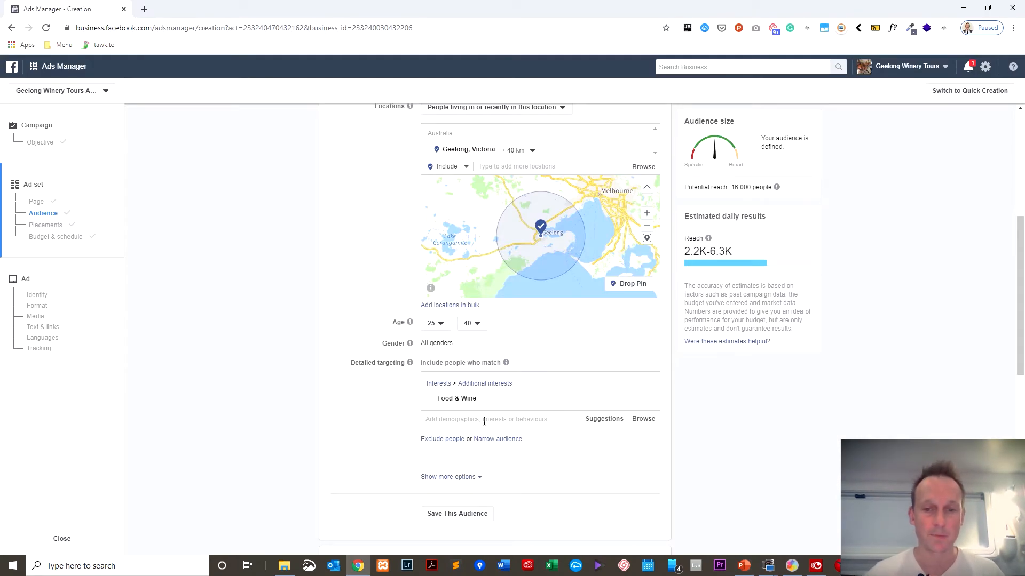
pyautogui.click(507, 419)
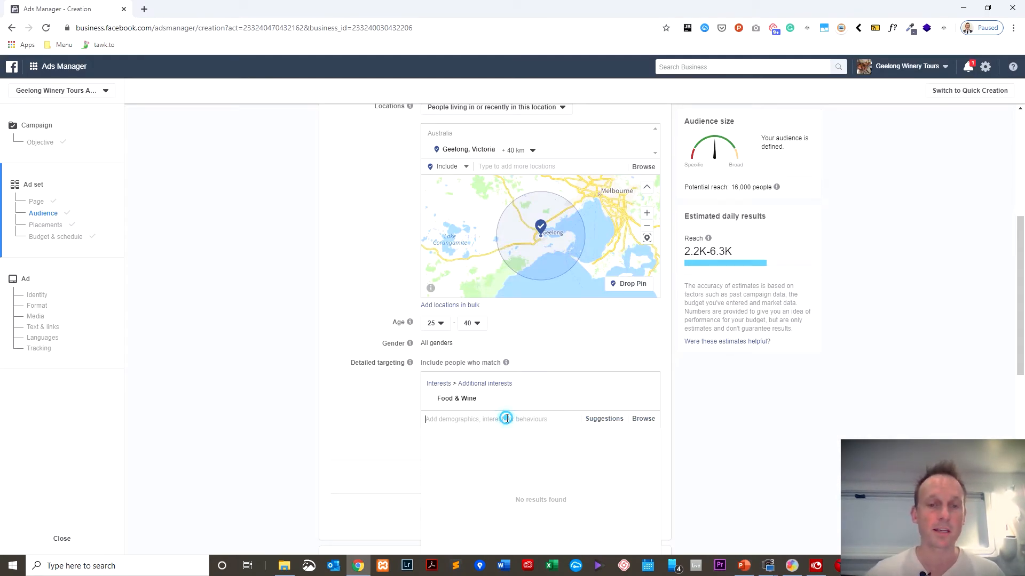
pyautogui.write('travel')
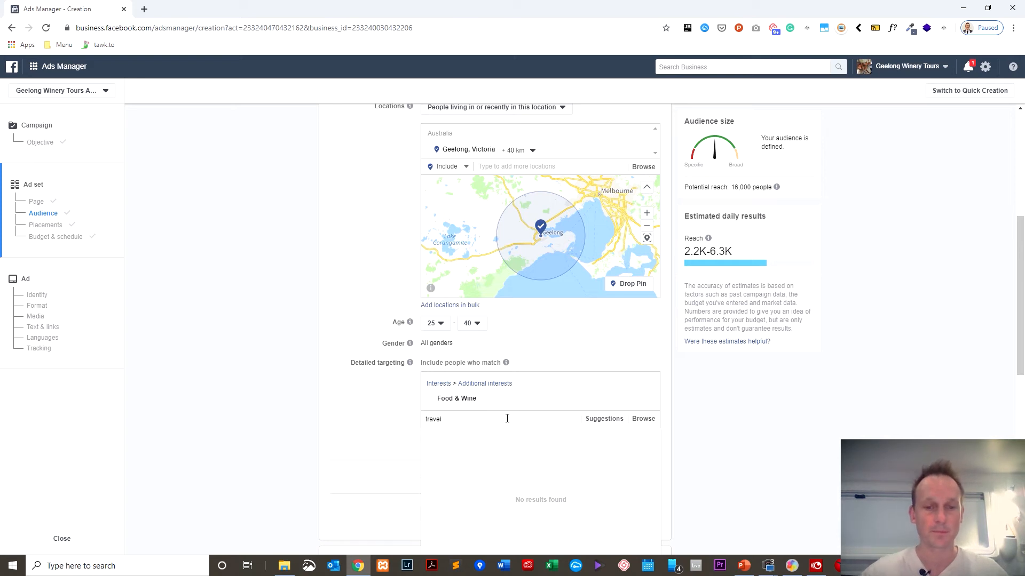
pyautogui.click(482, 438)
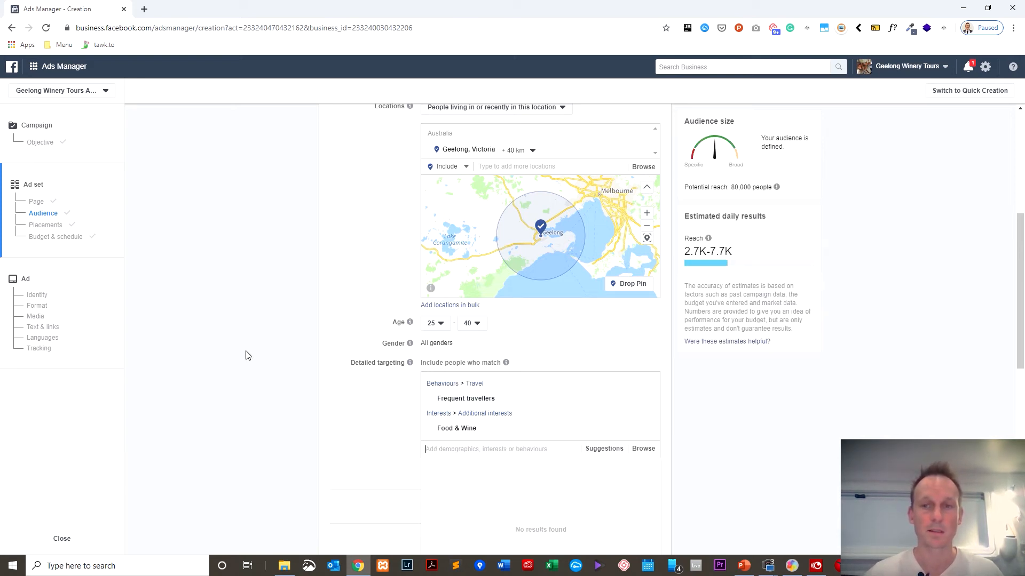
pyautogui.scroll(-2, 341, 414)
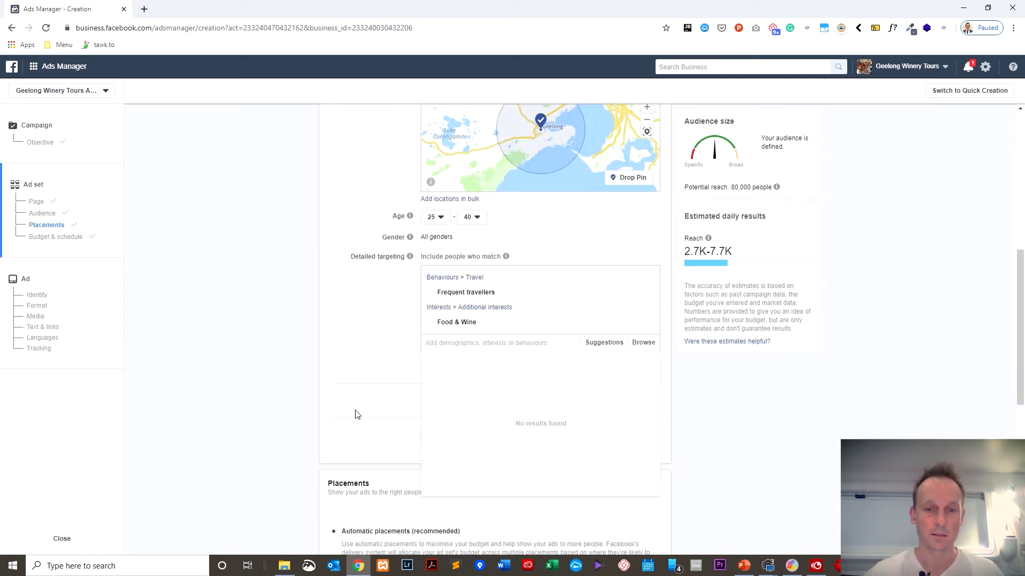
pyautogui.scroll(2, 919, 371)
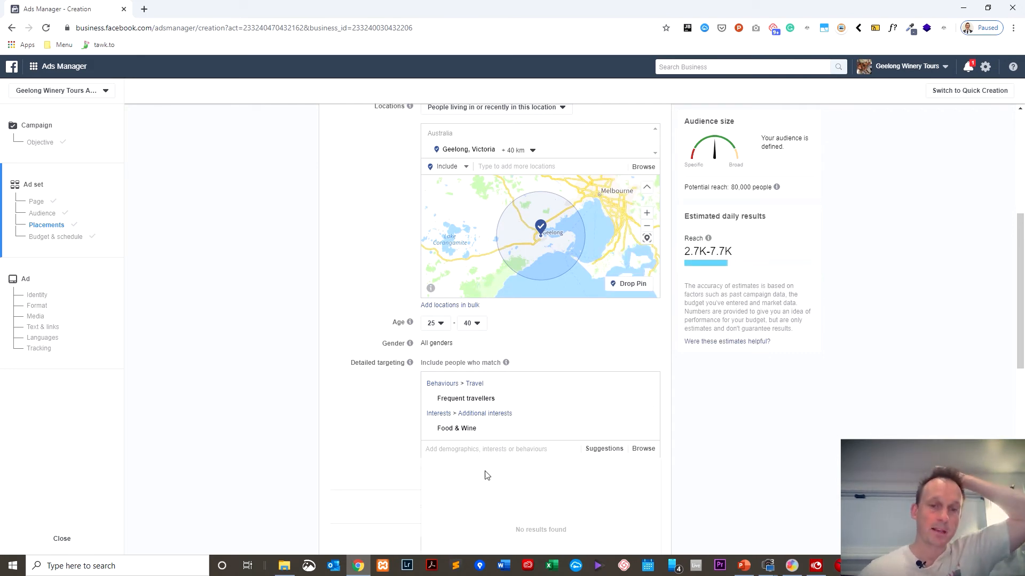
pyautogui.scroll(-2, 288, 382)
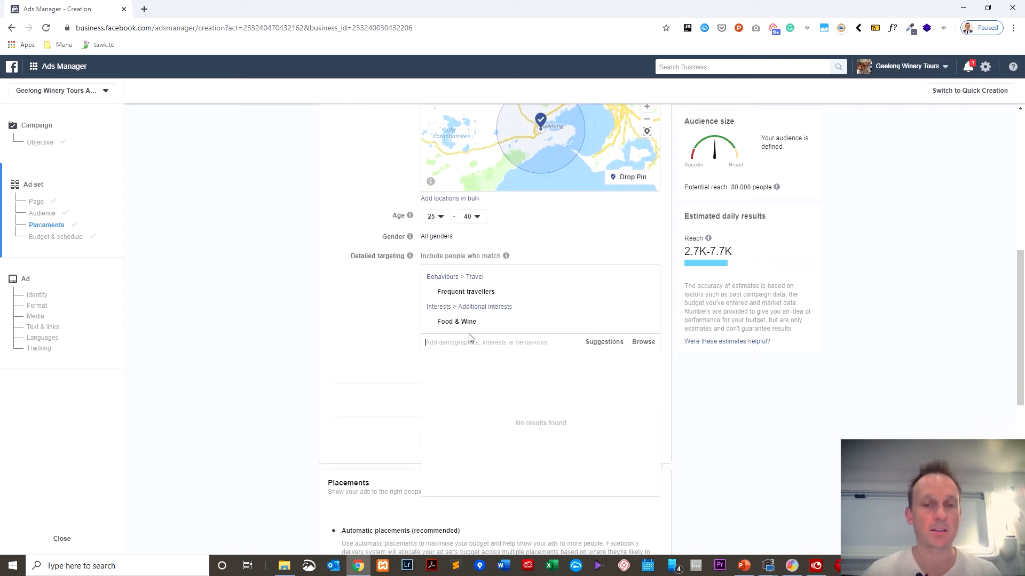
pyautogui.moveTo(481, 324)
pyautogui.click(737, 456)
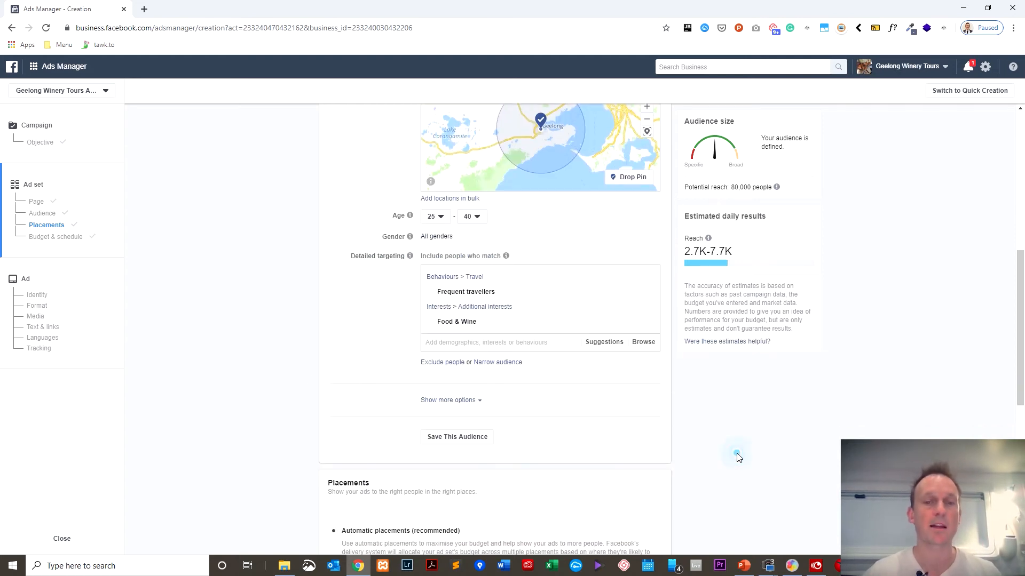
pyautogui.moveTo(441, 296)
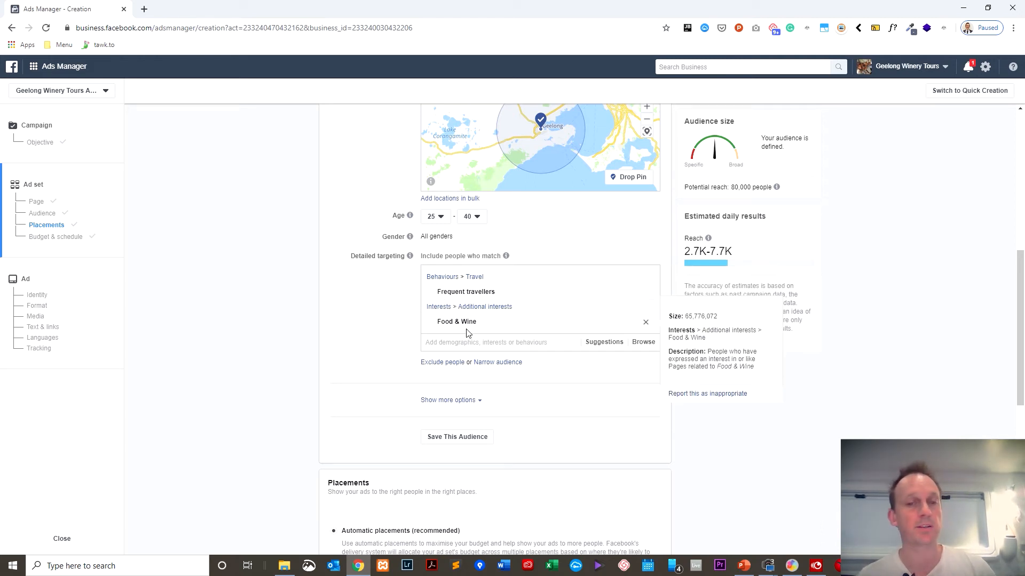
pyautogui.click(645, 292)
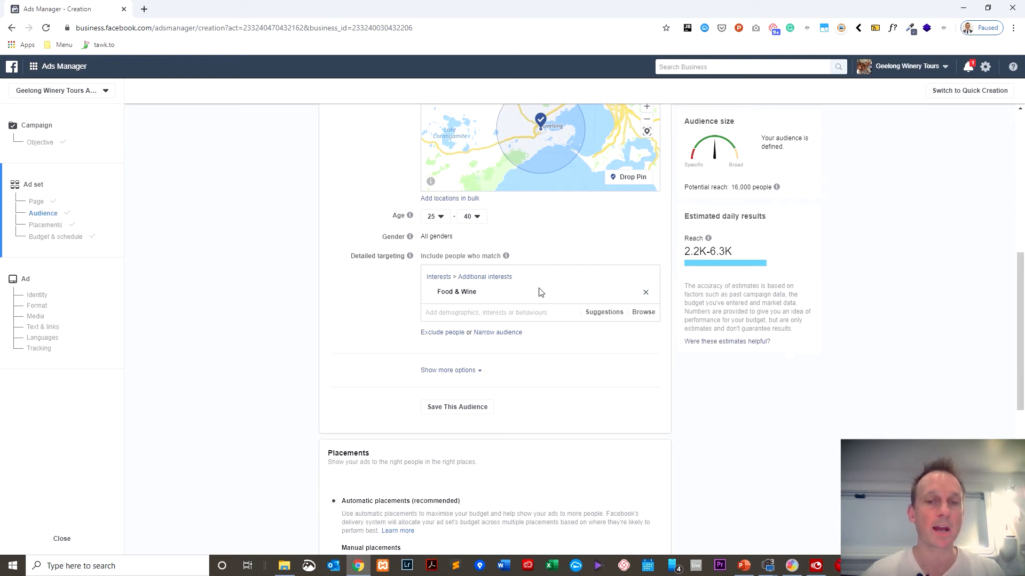
# Narrow the audience so that people must also match the Frequent travellers behaviour.
pyautogui.click(483, 332)
pyautogui.click(462, 348)
pyautogui.write('travel')
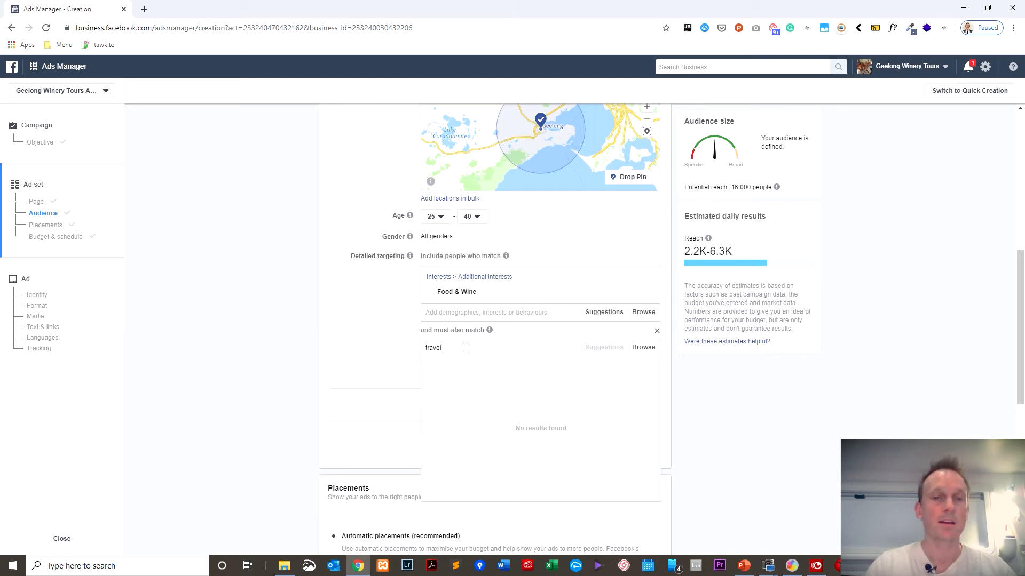
pyautogui.click(463, 368)
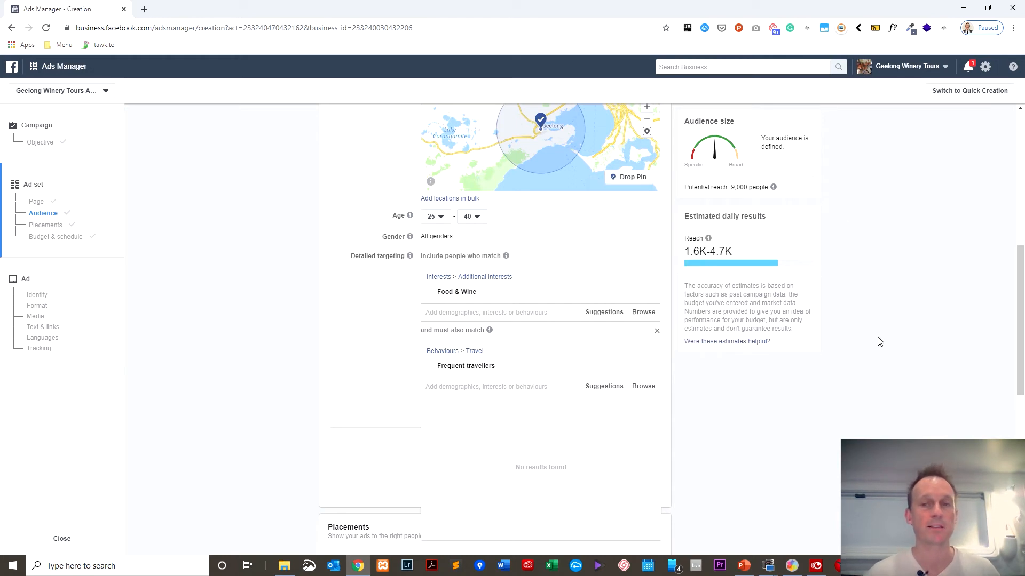
pyautogui.click(729, 391)
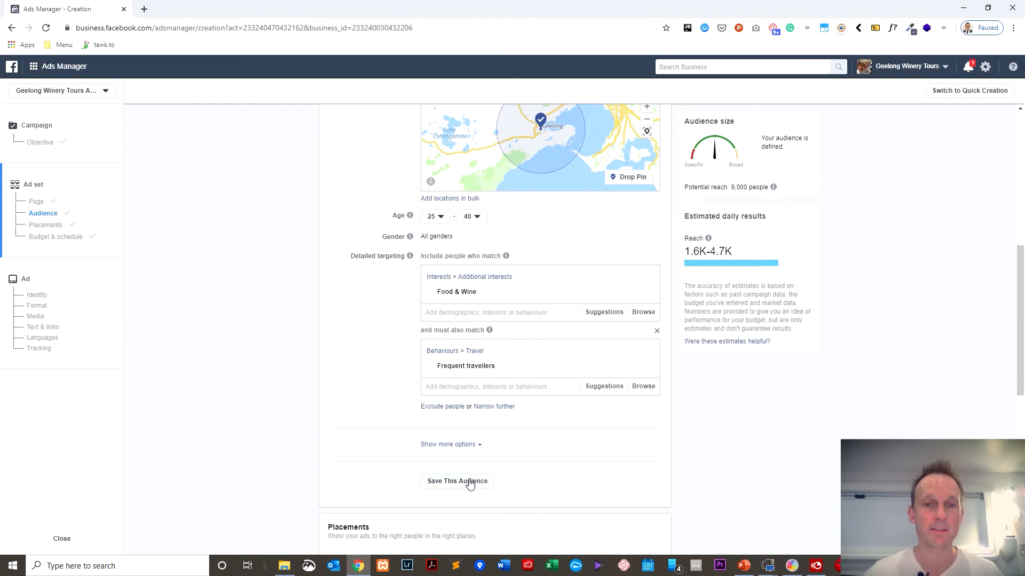
# Save the audience as Gen Y Fun and Friends, copying the name from the Adset (audience) slide in PowerPoint.
pyautogui.click(470, 482)
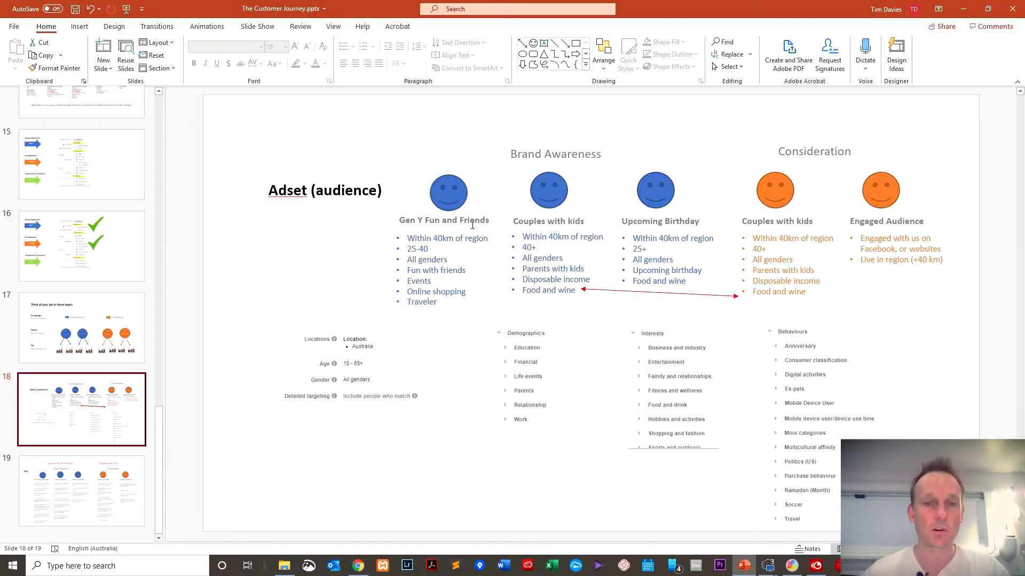
pyautogui.click(481, 221)
pyautogui.tripleClick(481, 221)
pyautogui.hotkey('ctrl', 'c')
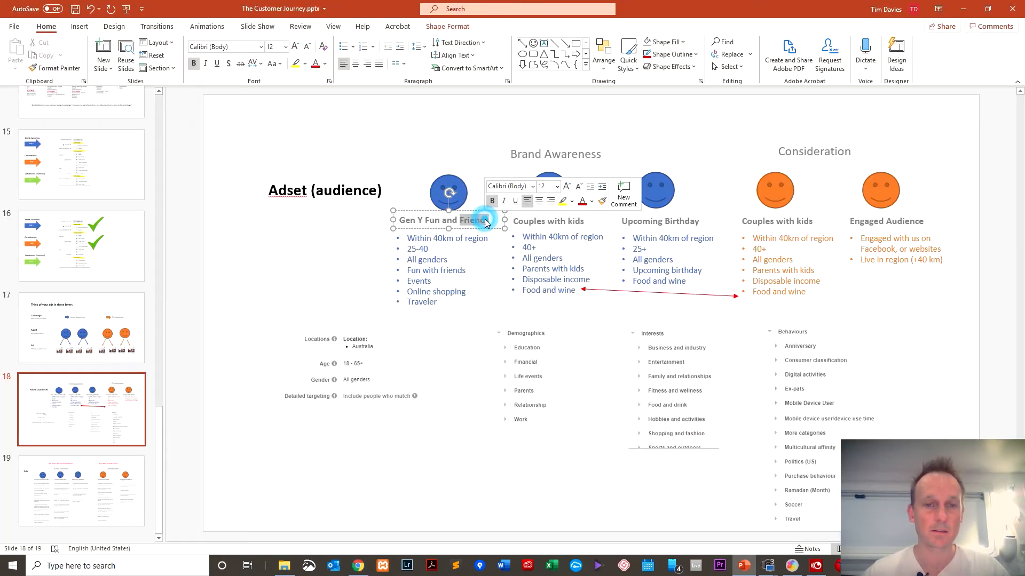
pyautogui.hotkey('alt', 'Tab')
pyautogui.moveTo(553, 221); pyautogui.dragTo(433, 219)
pyautogui.hotkey('ctrl', 'v')
pyautogui.press('BackSpace')
pyautogui.click(651, 302)
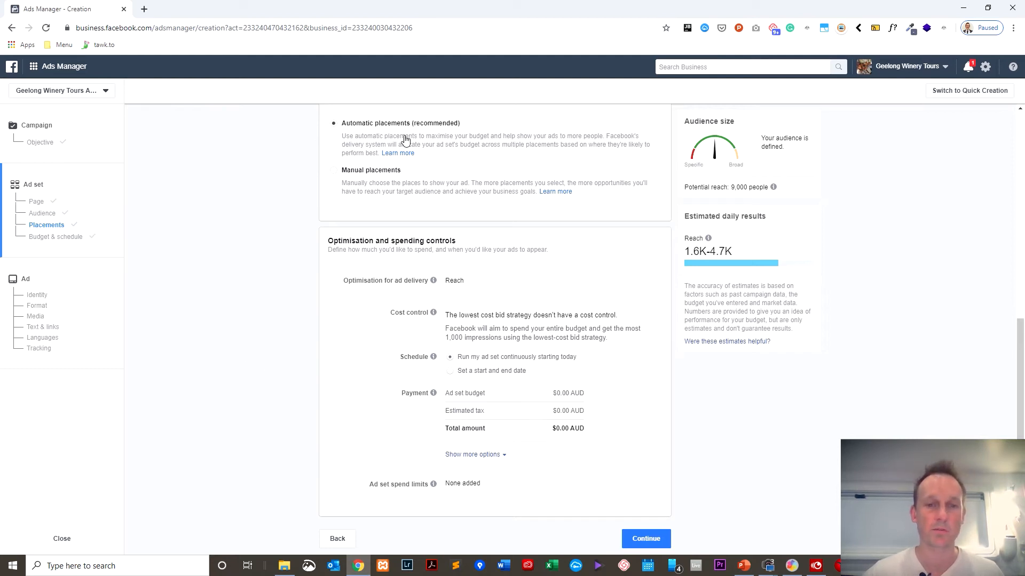
# Schedule the ad set with a start date of 30/4/2020 and an end date of 31/7/2020.
pyautogui.click(450, 371)
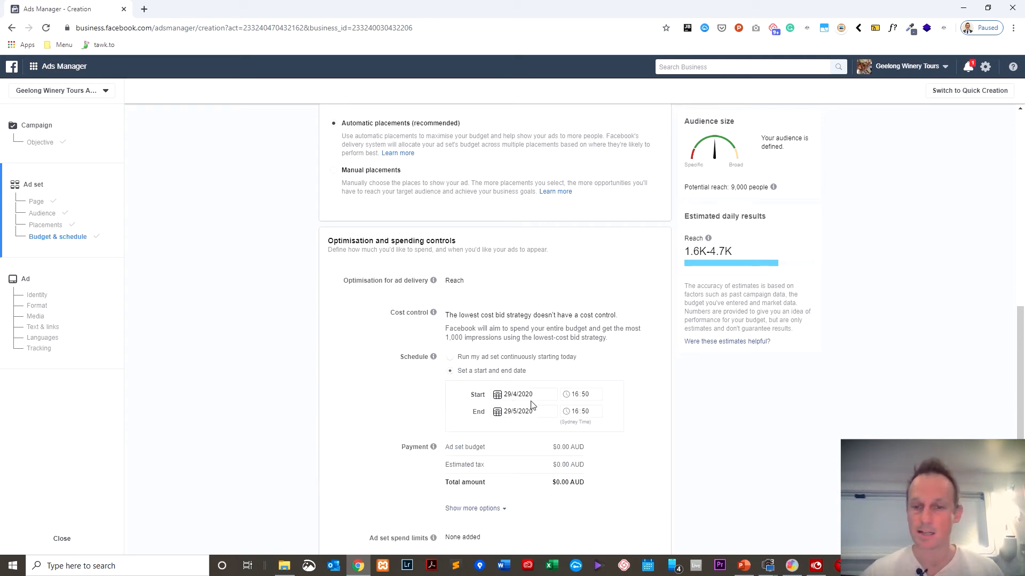
pyautogui.click(501, 398)
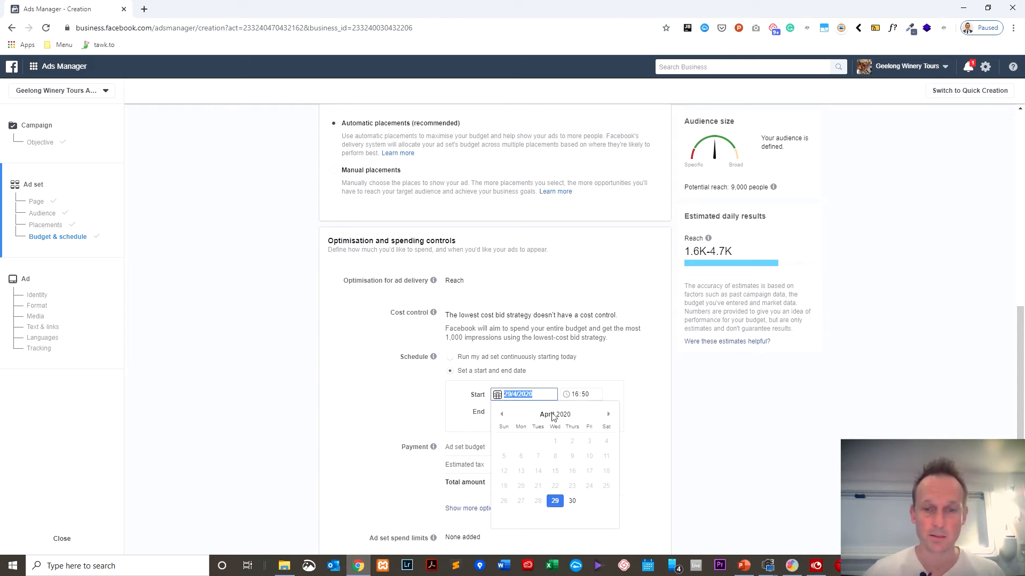
pyautogui.click(574, 501)
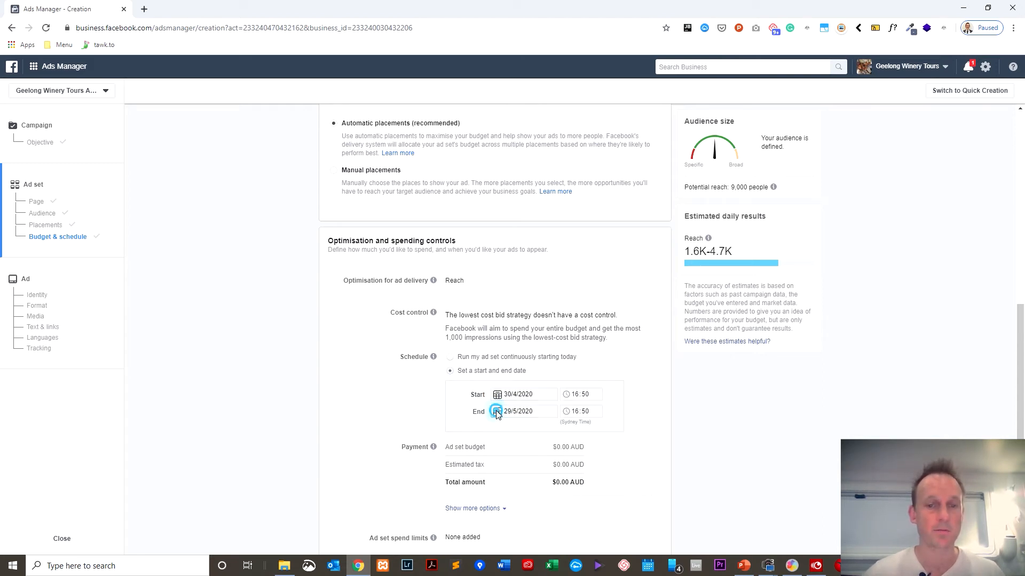
pyautogui.click(498, 412)
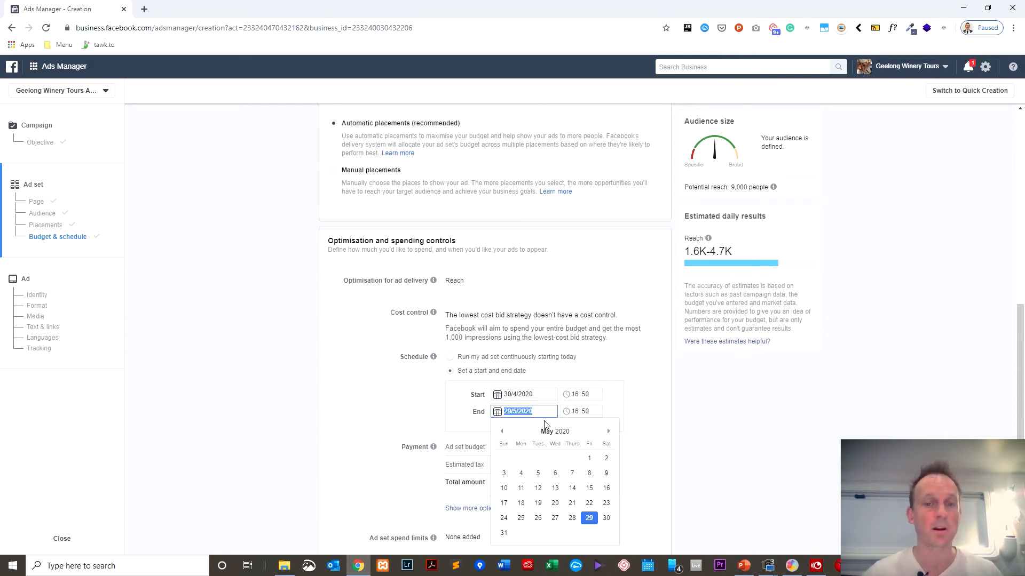
pyautogui.click(608, 432)
pyautogui.click(608, 433)
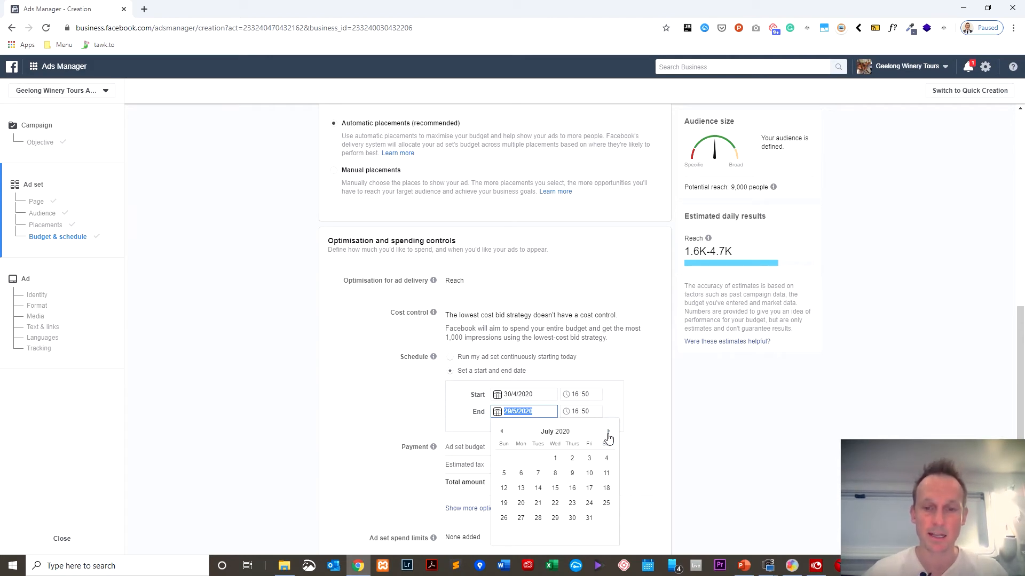
pyautogui.click(588, 519)
pyautogui.click(292, 353)
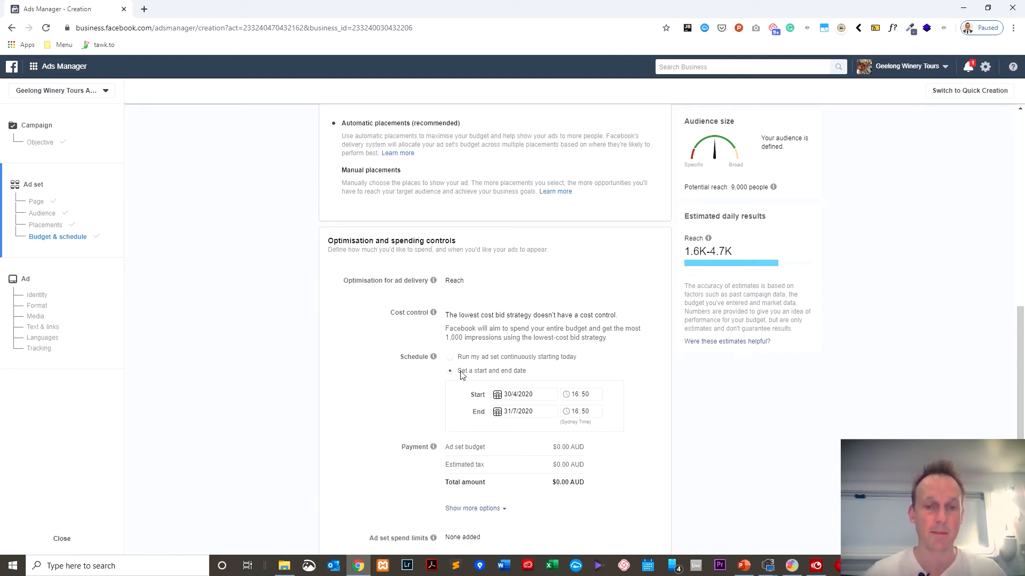
# Continue from the ad set to the ad setup, and review the Gen Y Fun and Friends copy on PowerPoint's Ads slide.
pyautogui.scroll(-1, 224, 360)
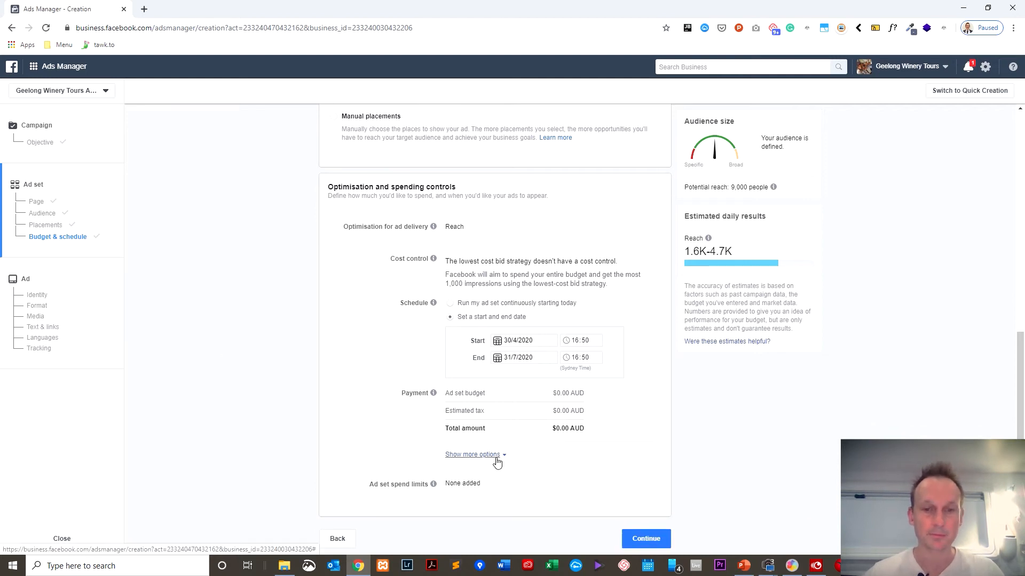
pyautogui.click(639, 541)
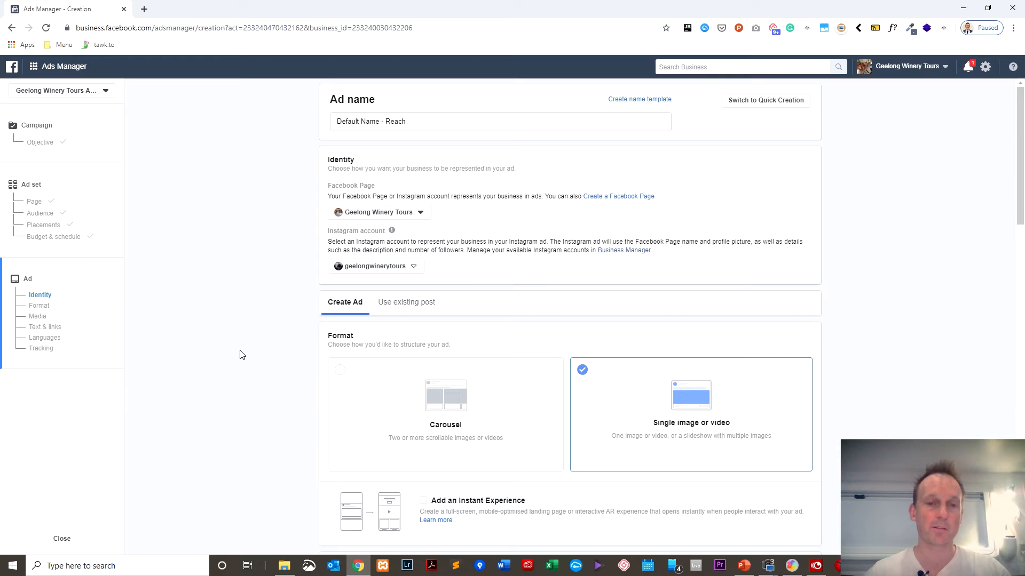
pyautogui.hotkey('alt', 'Tab')
pyautogui.press('pagedown')
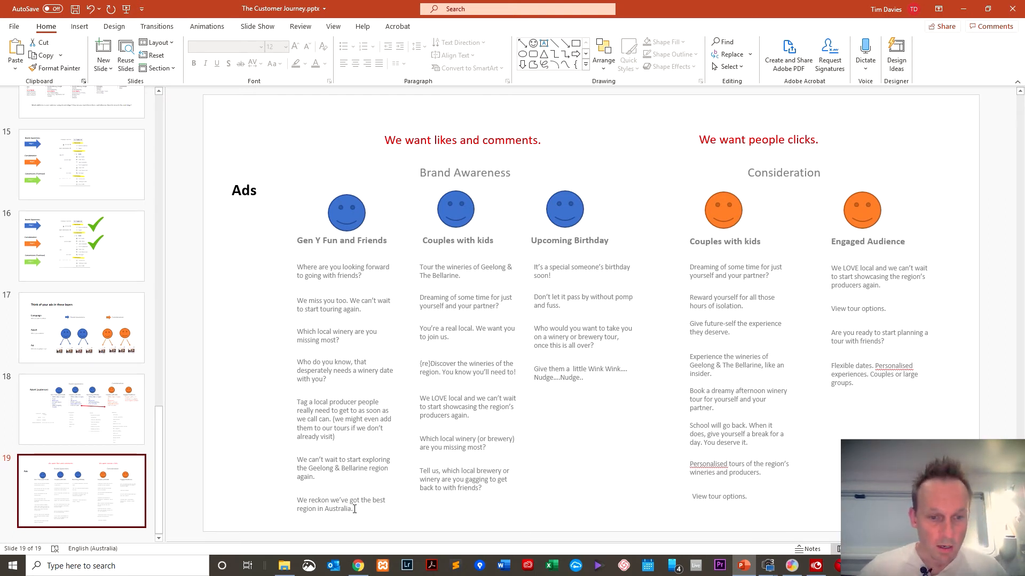
pyautogui.click(326, 479)
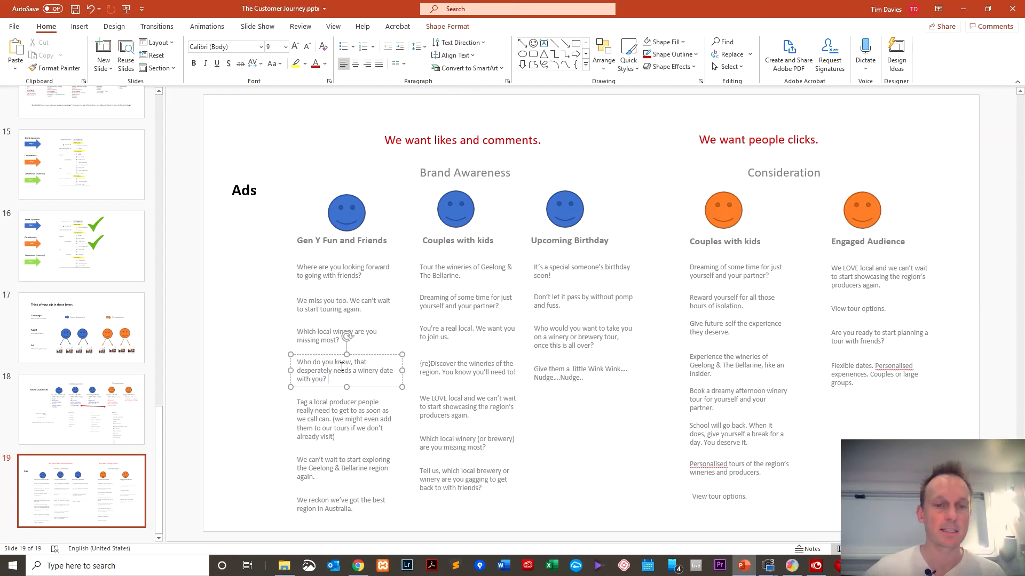
pyautogui.click(277, 374)
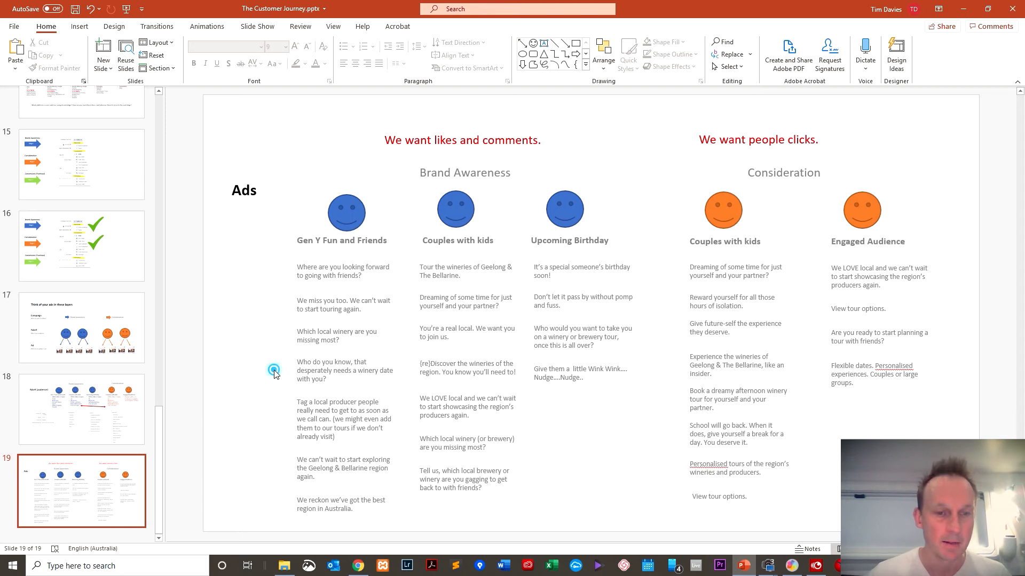
# Return to Ads Manager and choose Single image or video as the ad format.
pyautogui.hotkey('alt', 'Tab')
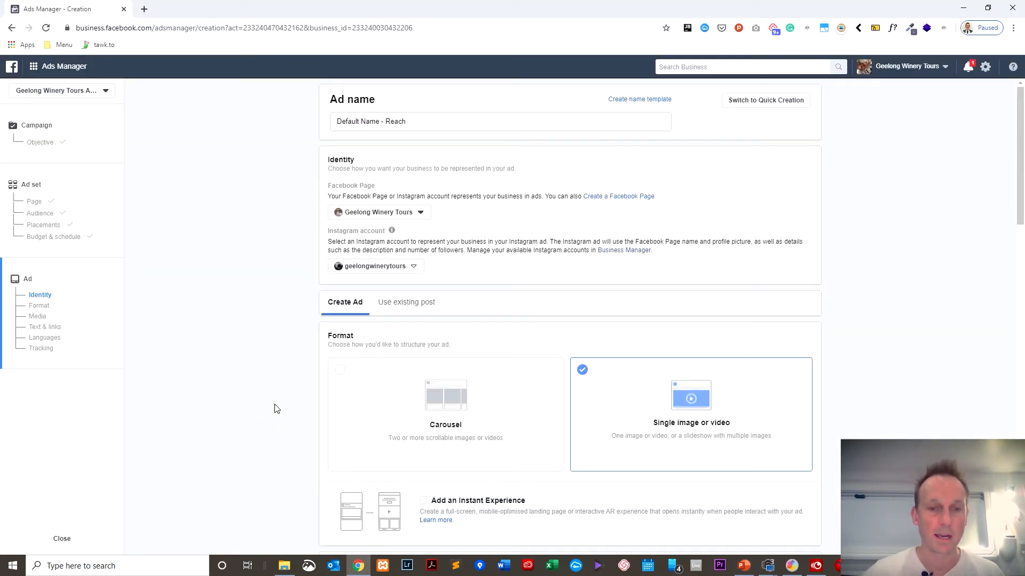
pyautogui.scroll(-10, 542, 456)
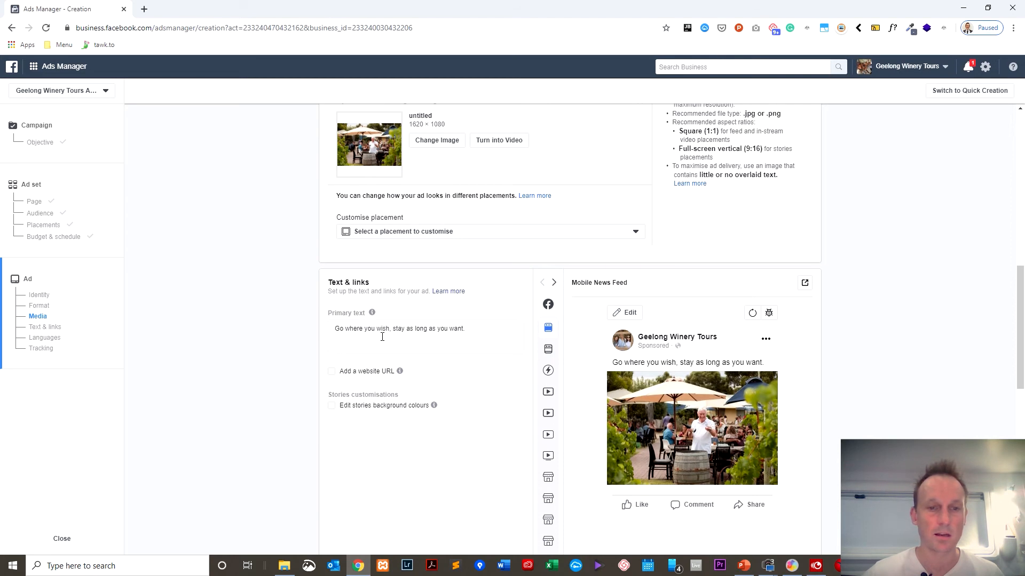
pyautogui.scroll(10, 379, 331)
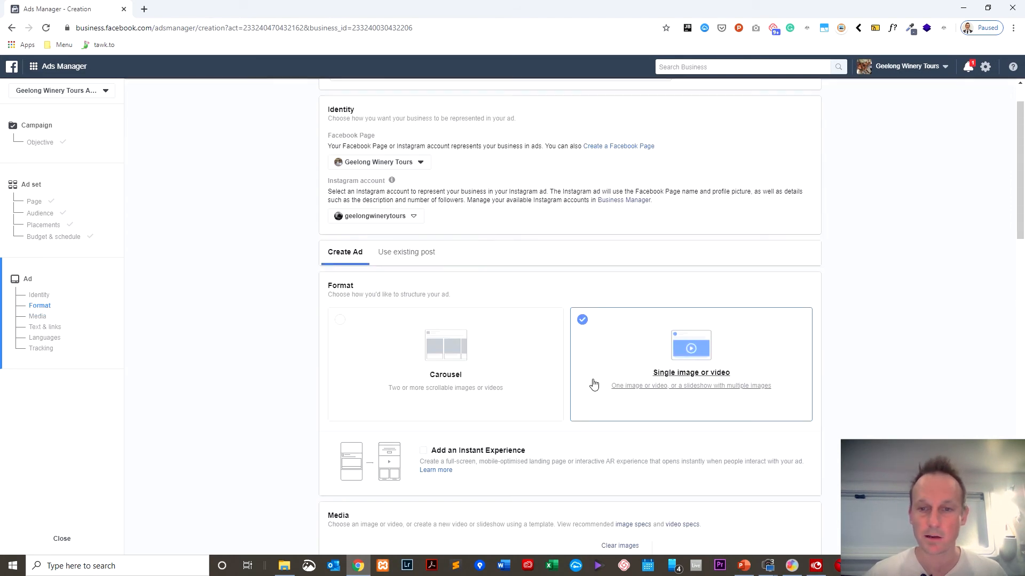
pyautogui.click(666, 373)
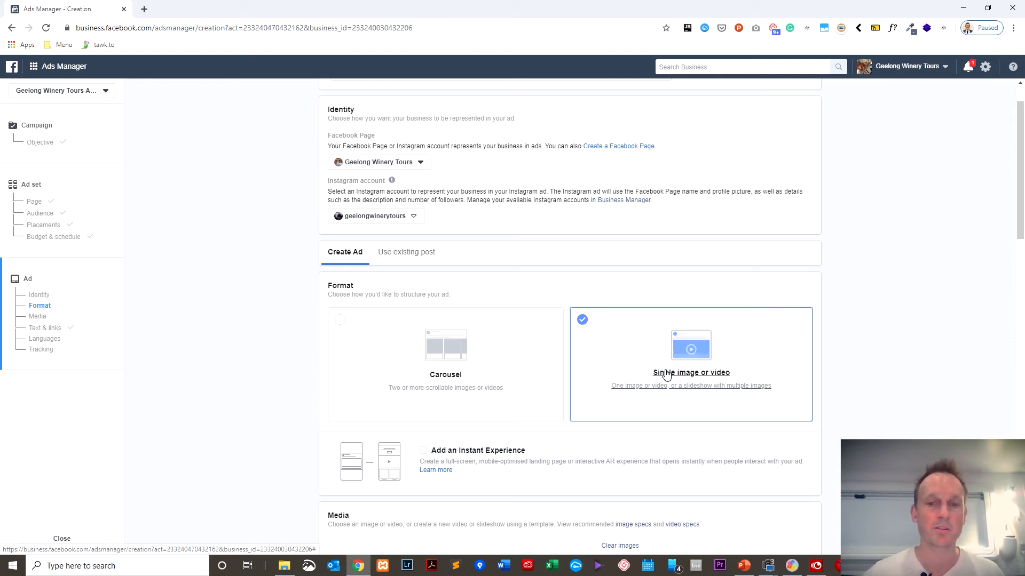
pyautogui.click(619, 329)
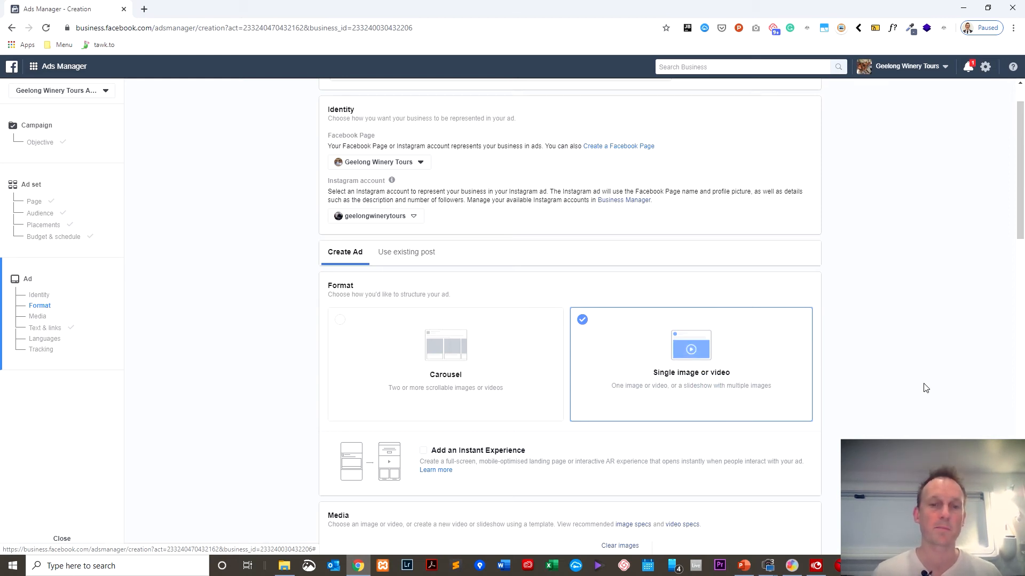
# Start replacing the ad image with an upload, opening the IMAGES folder and enlarging its thumbnails for browsing.
pyautogui.scroll(-6, 907, 380)
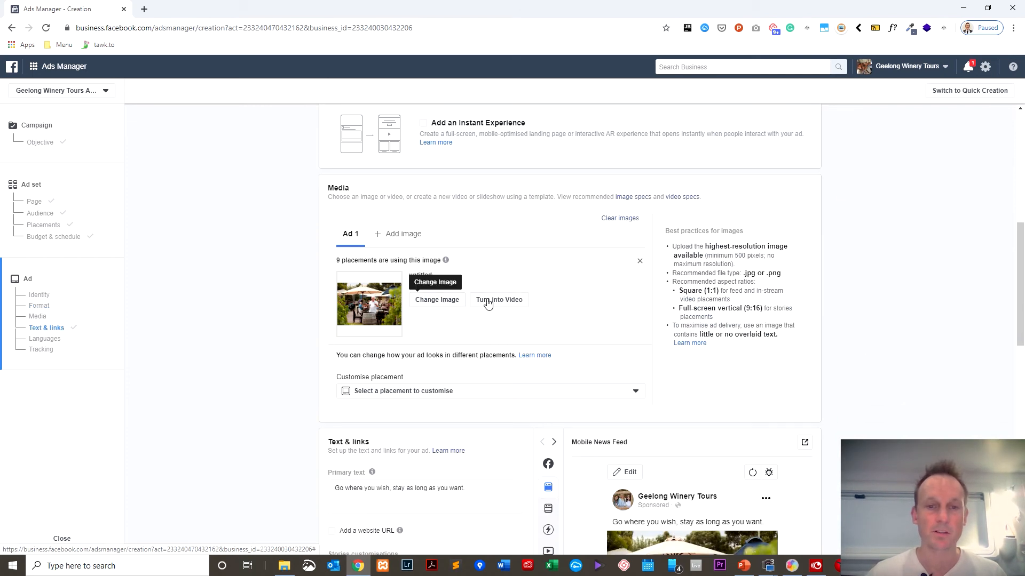
pyautogui.click(443, 297)
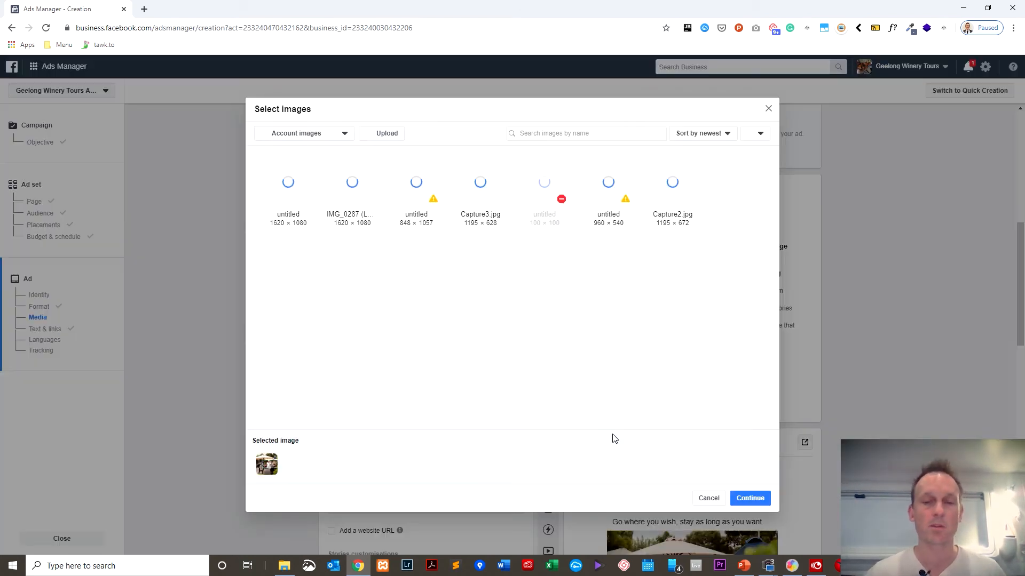
pyautogui.click(379, 133)
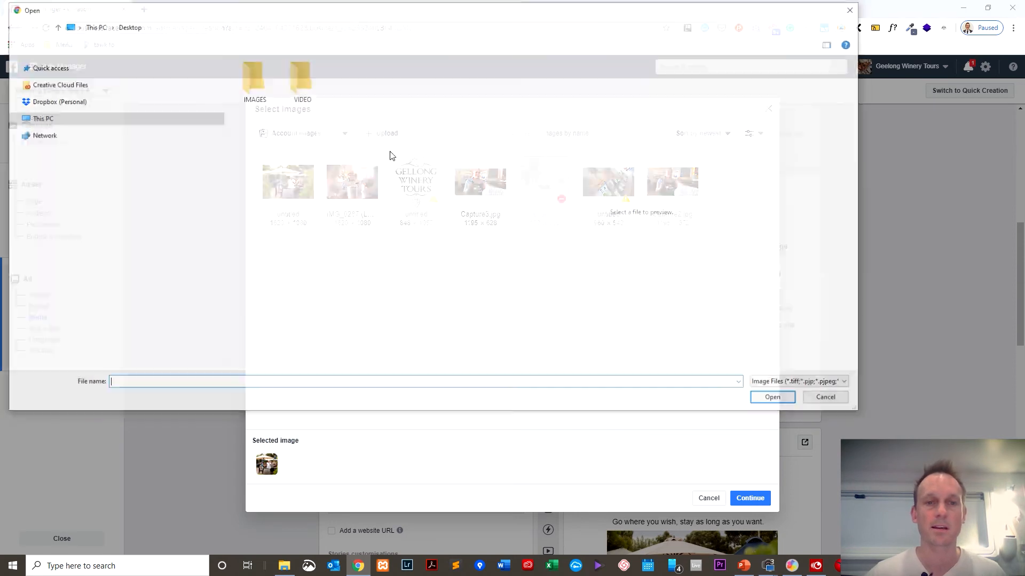
pyautogui.doubleClick(262, 89)
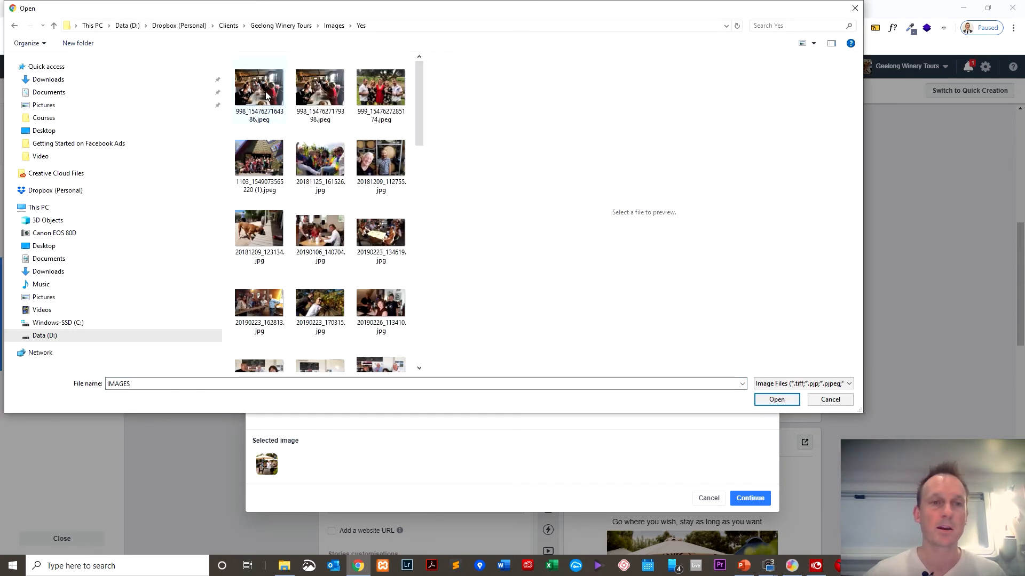
pyautogui.moveTo(424, 177); pyautogui.dragTo(731, 171)
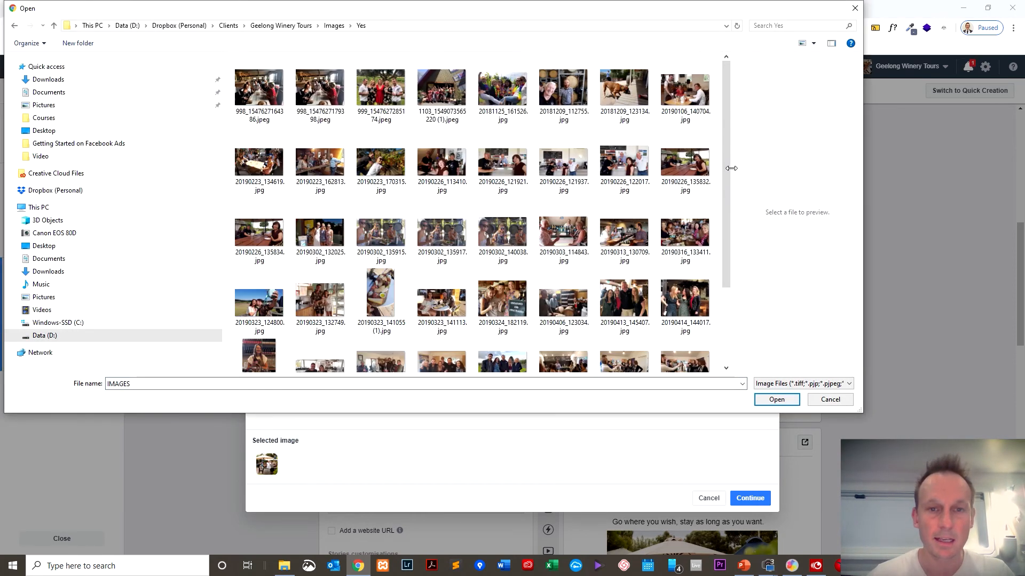
pyautogui.keyDown('ctrl'); pyautogui.scroll(2, 462, 246); pyautogui.keyUp('ctrl')
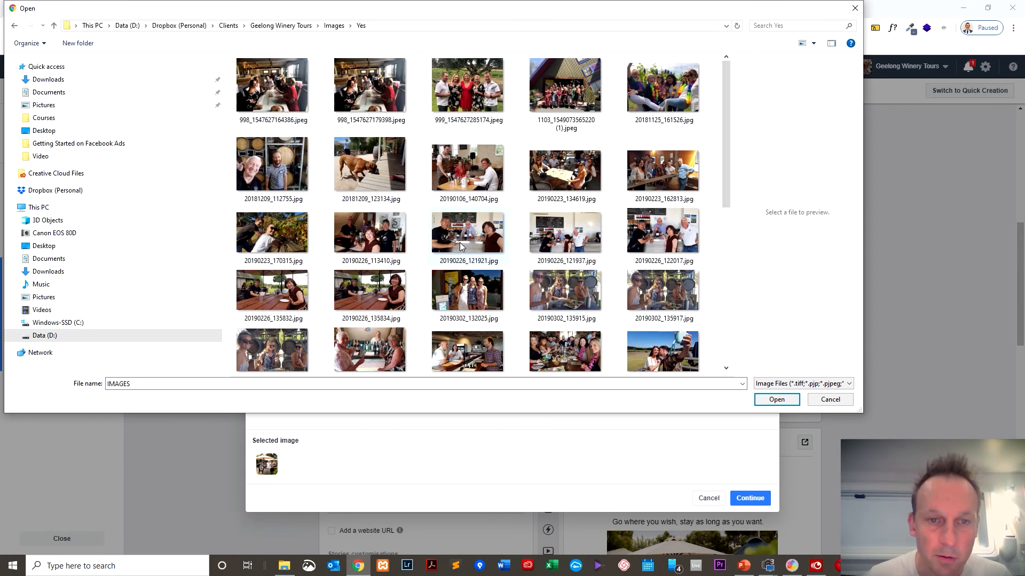
pyautogui.keyDown('ctrl'); pyautogui.scroll(2, 462, 246); pyautogui.keyUp('ctrl')
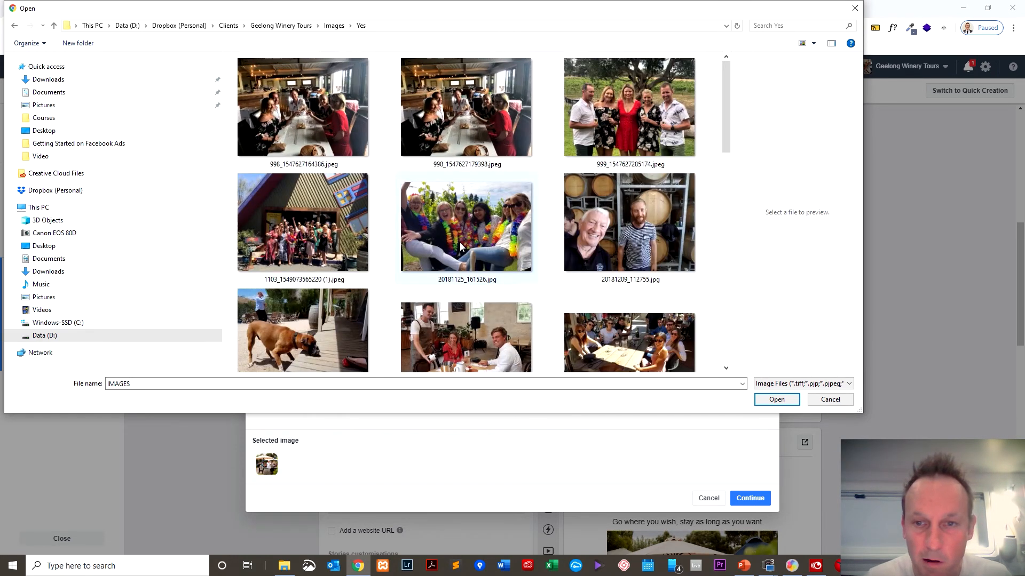
# Upload the photo 20190324_182119.jpg and use it as the ad's image.
pyautogui.scroll(-3, 504, 205)
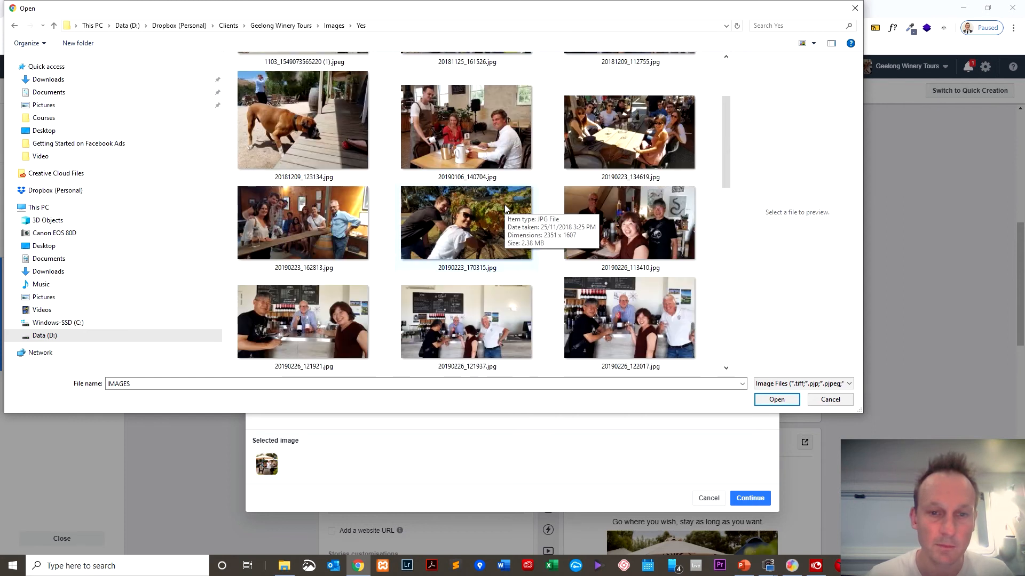
pyautogui.scroll(-5, 613, 236)
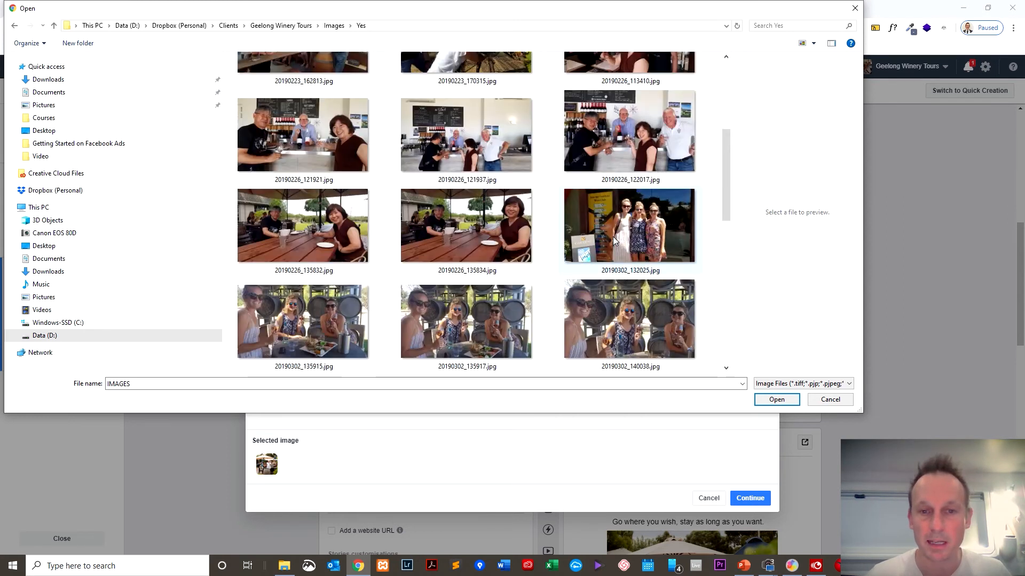
pyautogui.scroll(-2, 613, 238)
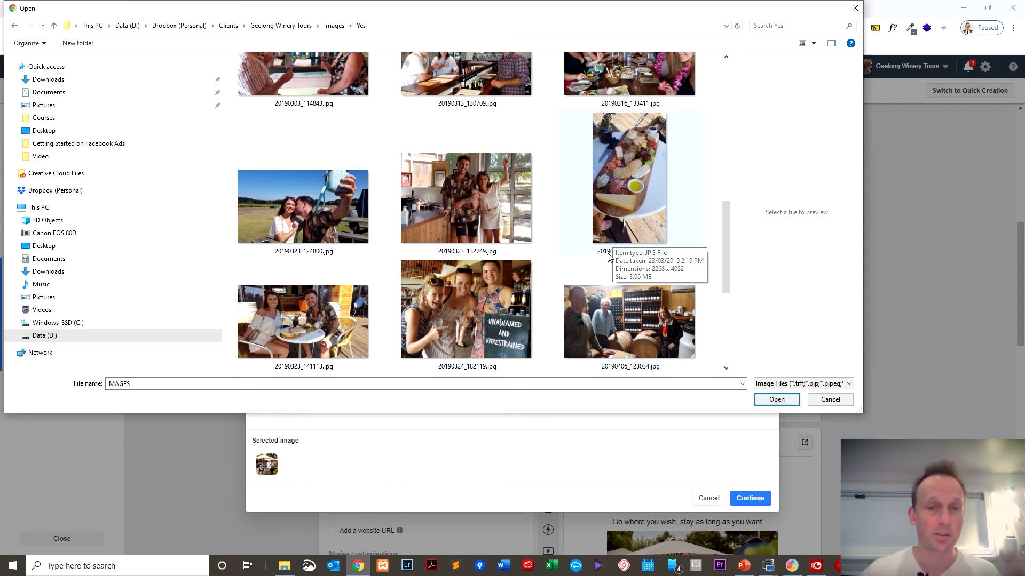
pyautogui.scroll(-2, 589, 229)
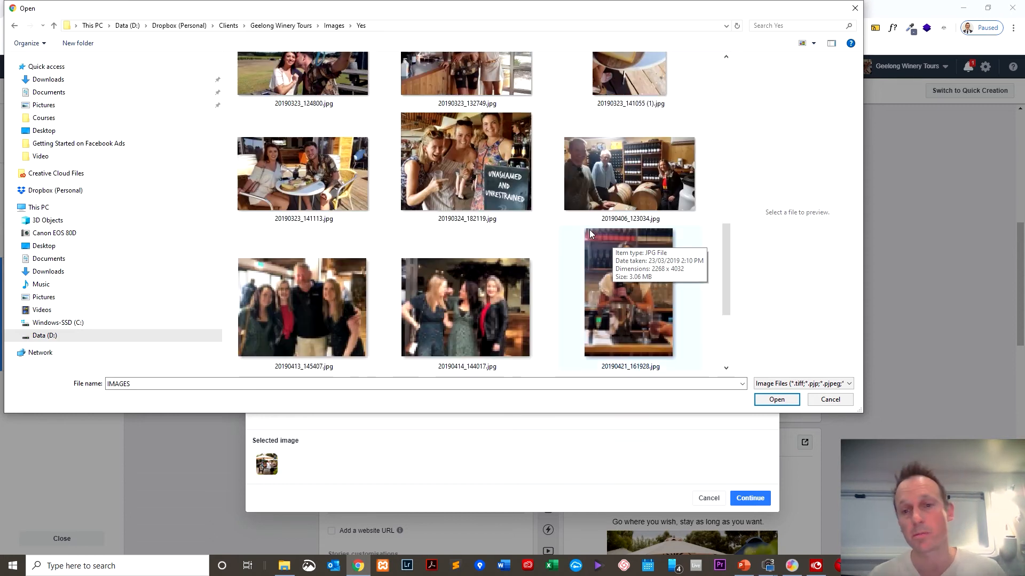
pyautogui.click(456, 173)
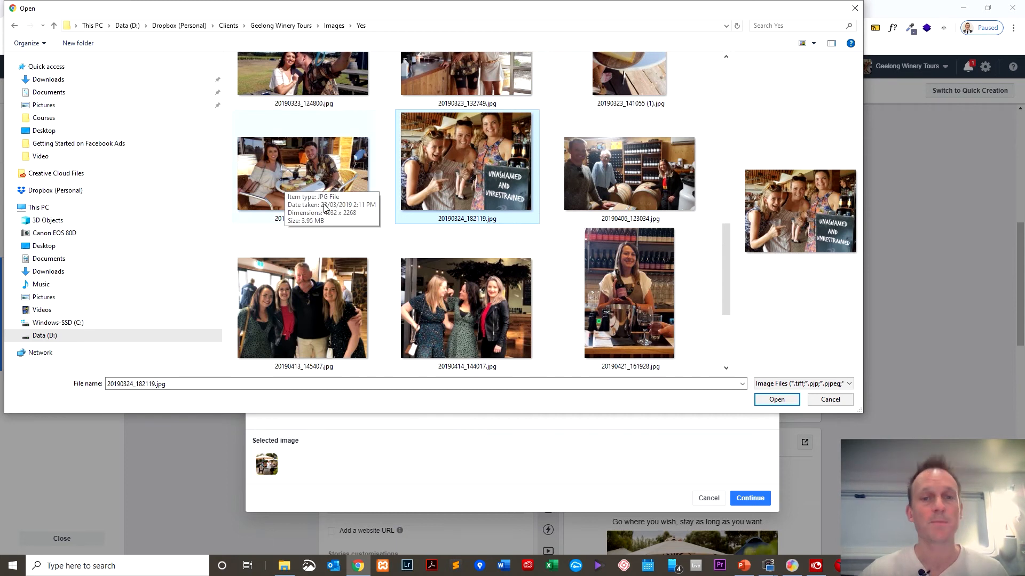
pyautogui.click(777, 401)
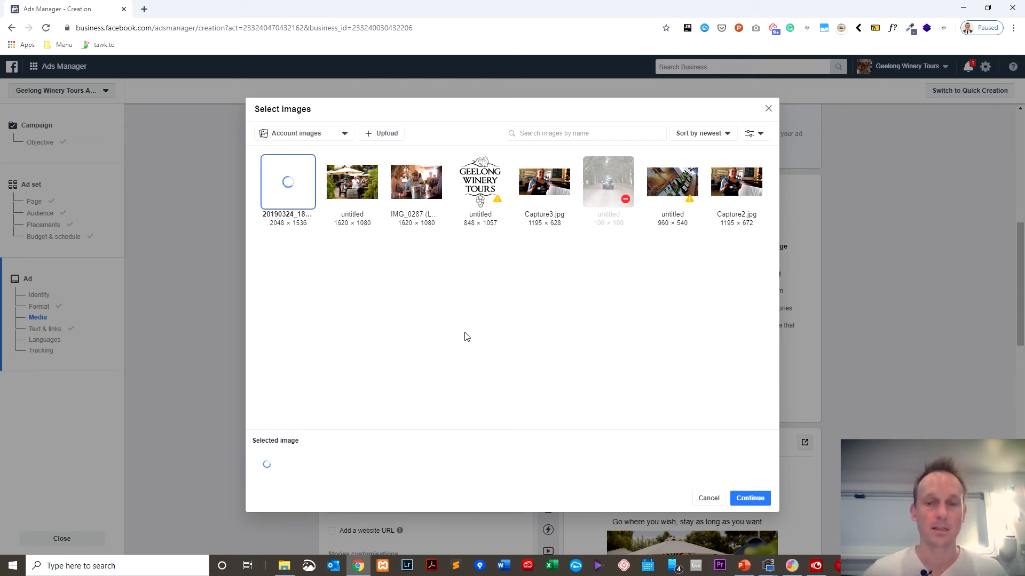
pyautogui.click(747, 498)
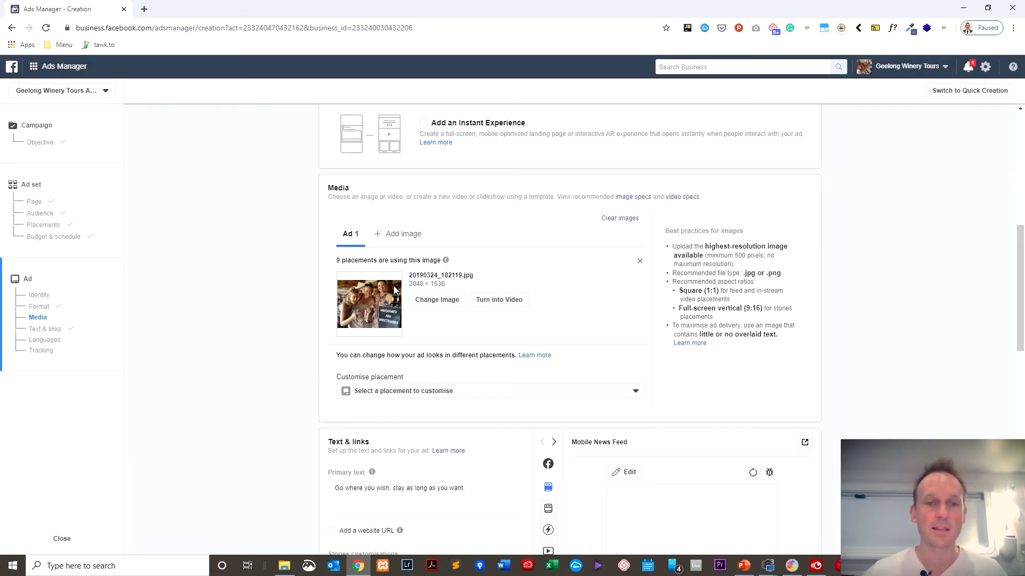
# Check the ad preview, and copy "Who do you know, that desperately needs a winery date with you?" from the Ads slide in PowerPoint.
pyautogui.scroll(-4, 216, 312)
pyautogui.scroll(-1, 217, 311)
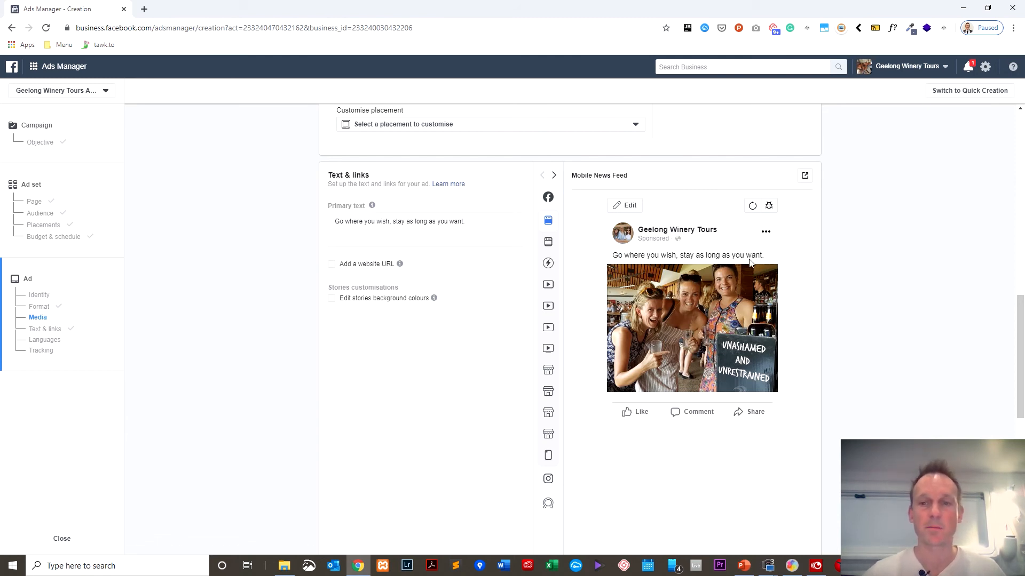
pyautogui.click(261, 261)
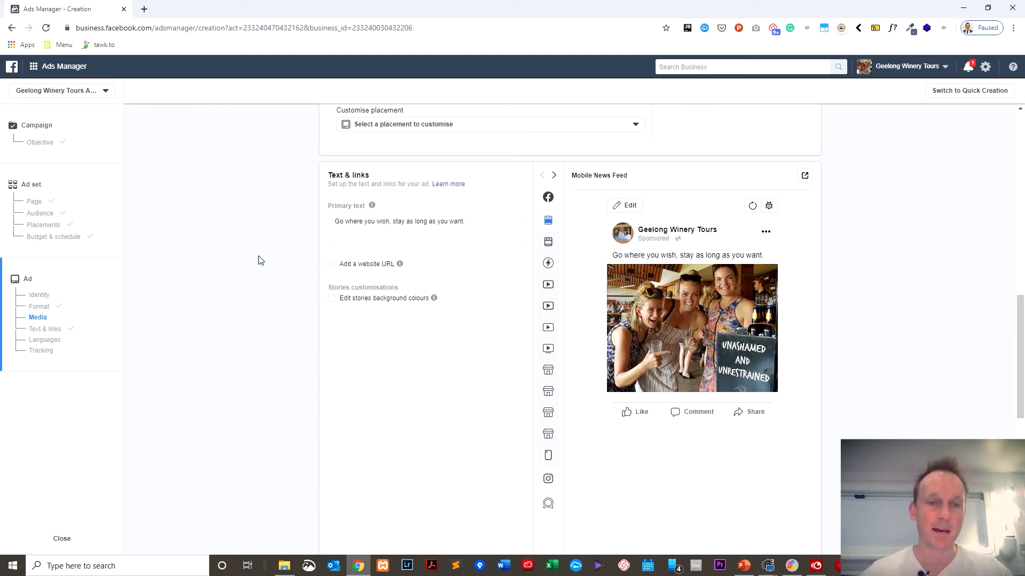
pyautogui.hotkey('alt', 'Tab')
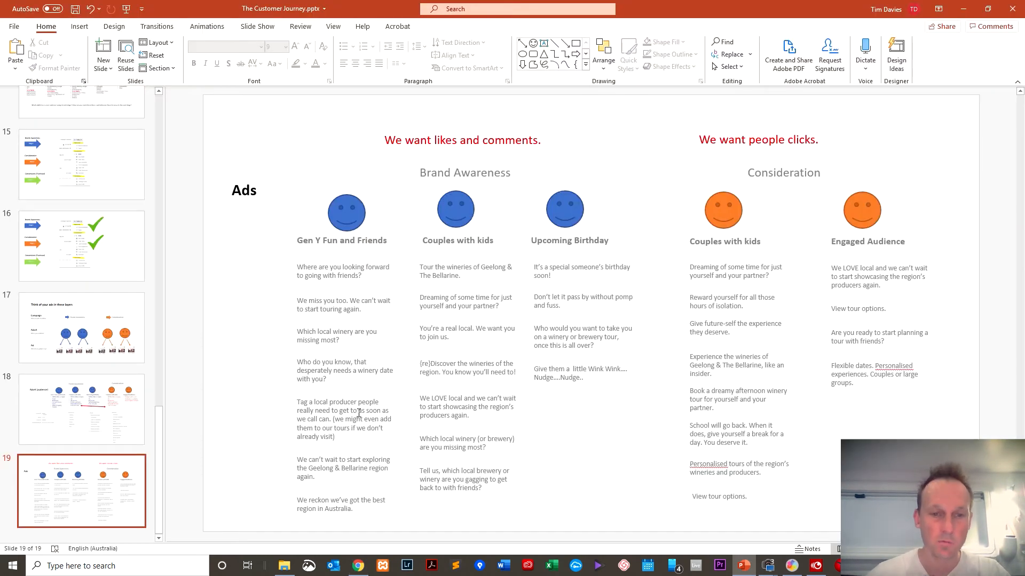
pyautogui.click(356, 415)
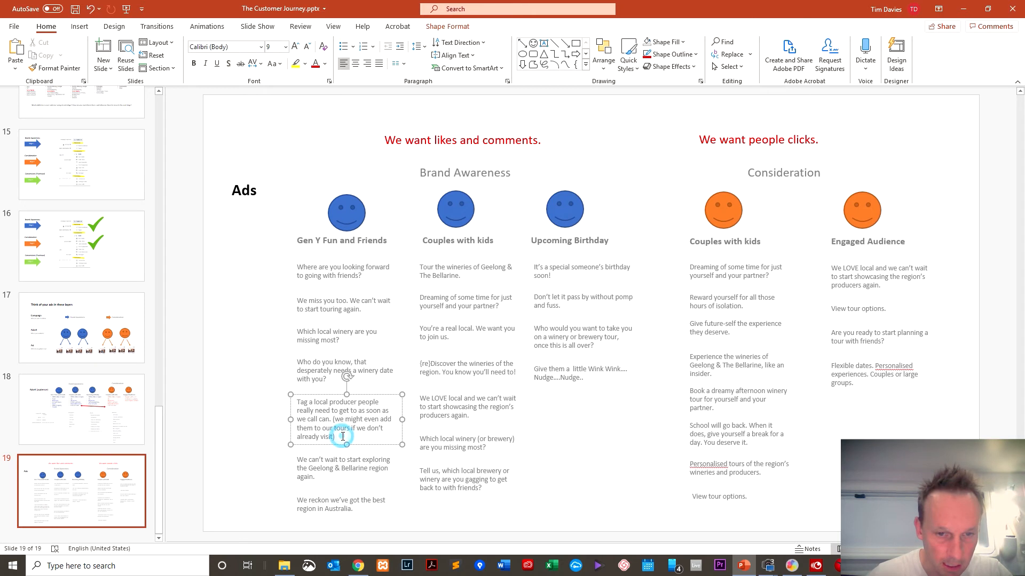
pyautogui.click(328, 379)
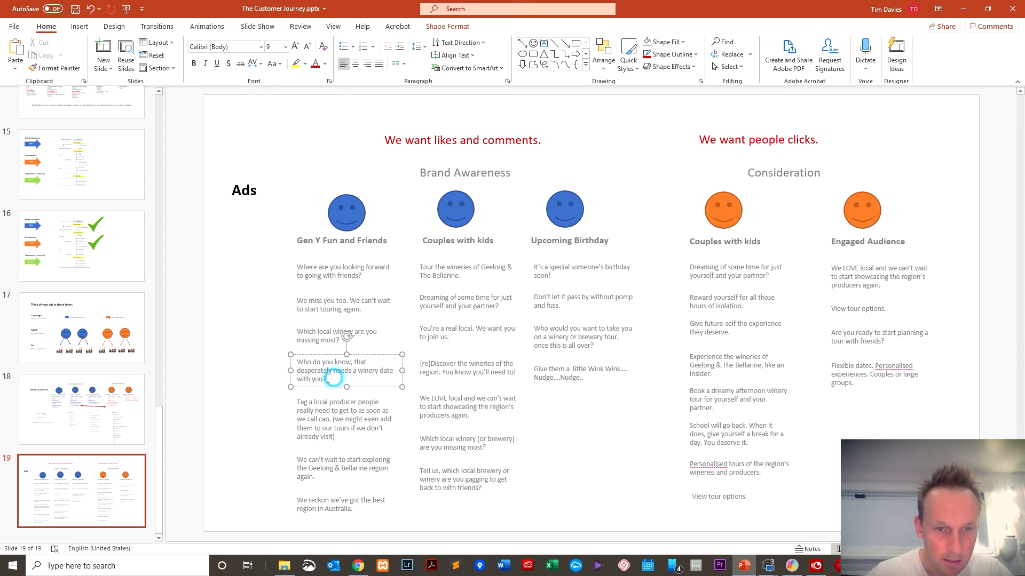
pyautogui.tripleClick(334, 378)
pyautogui.hotkey('ctrl', 'c')
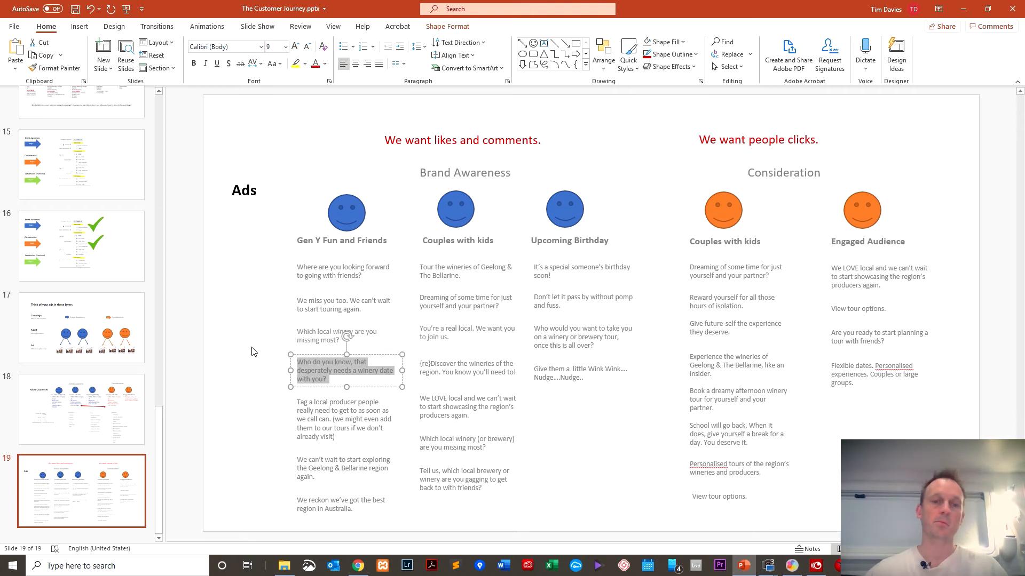
# Replace the ad's primary text in Ads Manager with "Who do you know, that desperately needs a winery date with you?".
pyautogui.hotkey('alt', 'Tab')
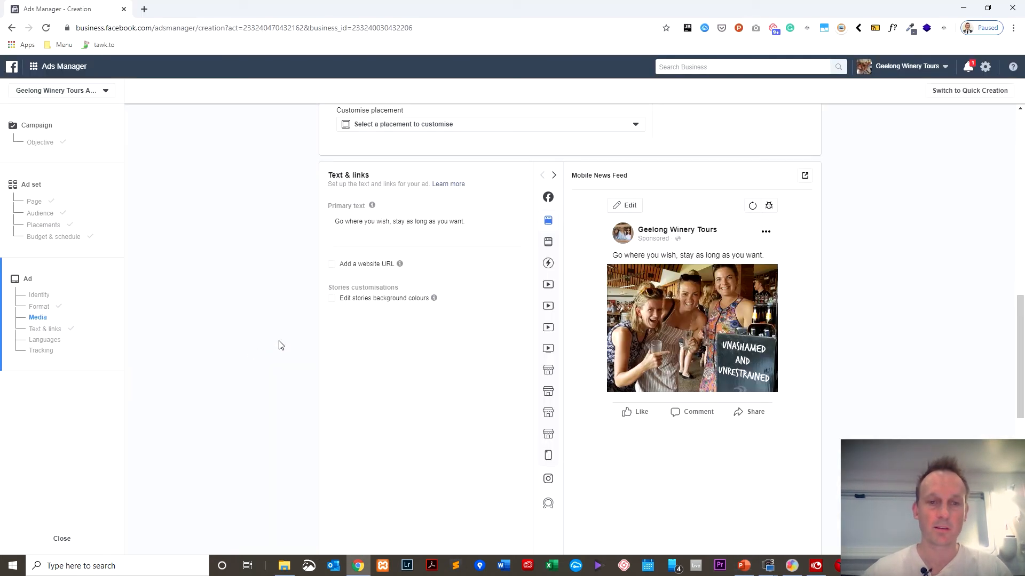
pyautogui.moveTo(469, 222); pyautogui.dragTo(304, 225)
pyautogui.hotkey('ctrl', 'v')
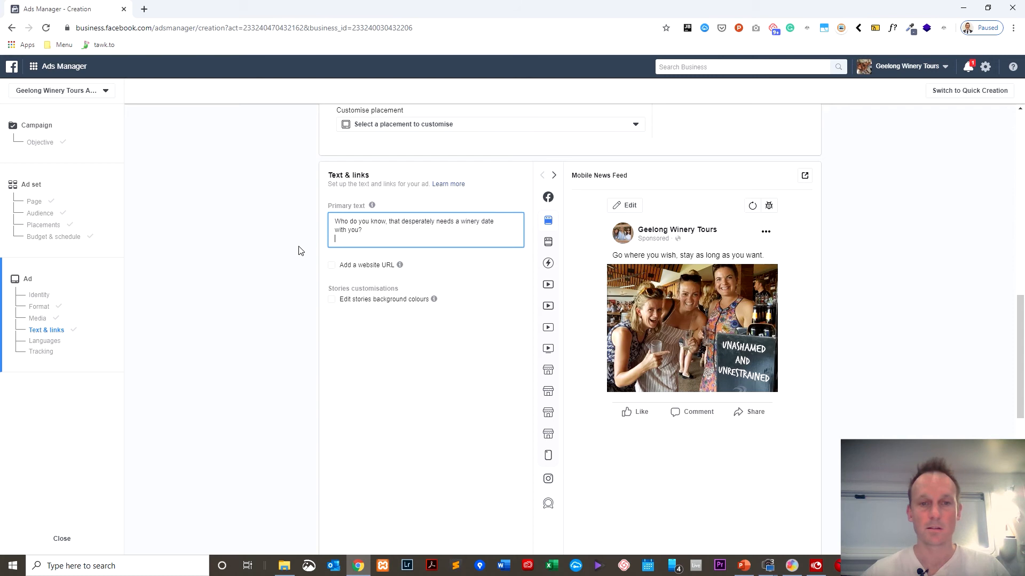
pyautogui.click(300, 251)
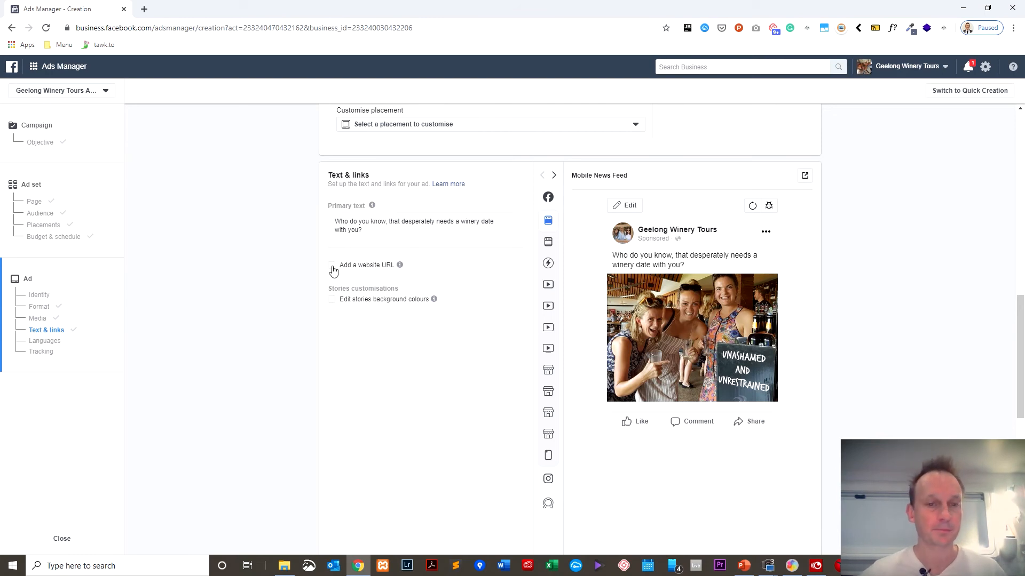
# Enable the website URL option for the ad and look over its headline, description and link fields.
pyautogui.click(333, 269)
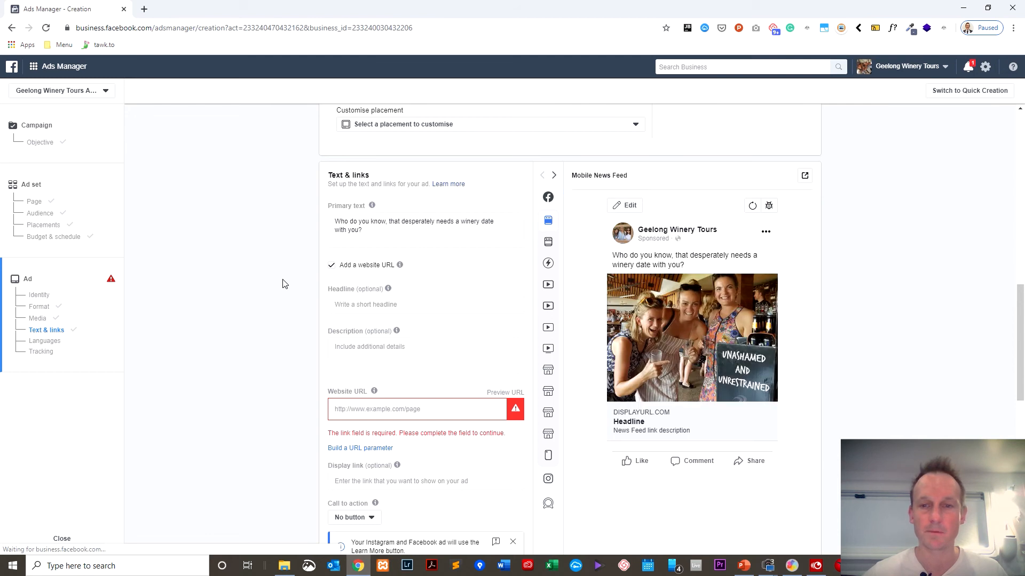
pyautogui.scroll(-1, 286, 285)
pyautogui.click(378, 252)
pyautogui.click(266, 269)
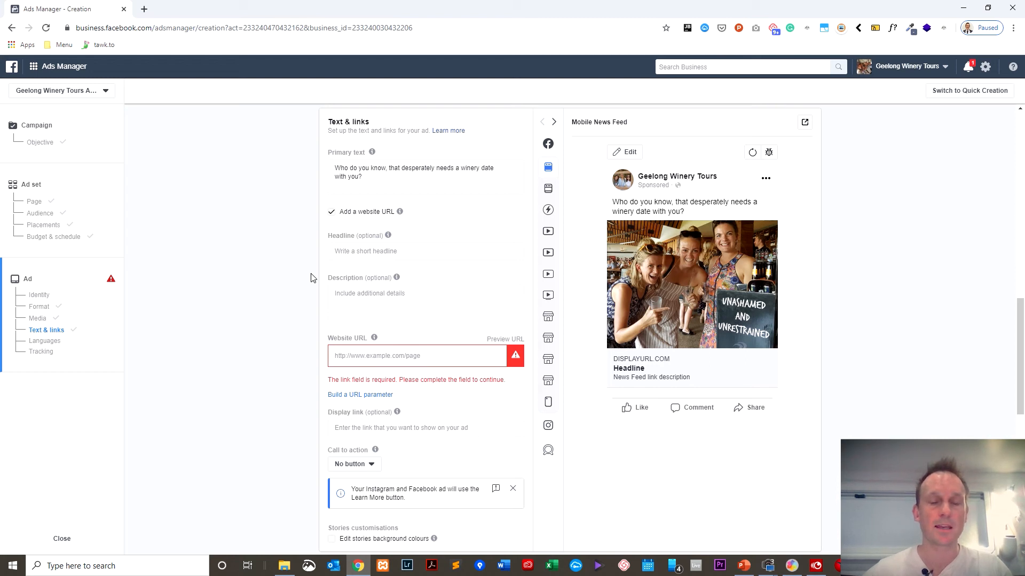
# Switch to the Ads slide in PowerPoint and copy the Gen Y Fun and Friends line "Where are you looking forward to going with friends?".
pyautogui.hotkey('alt', 'Tab')
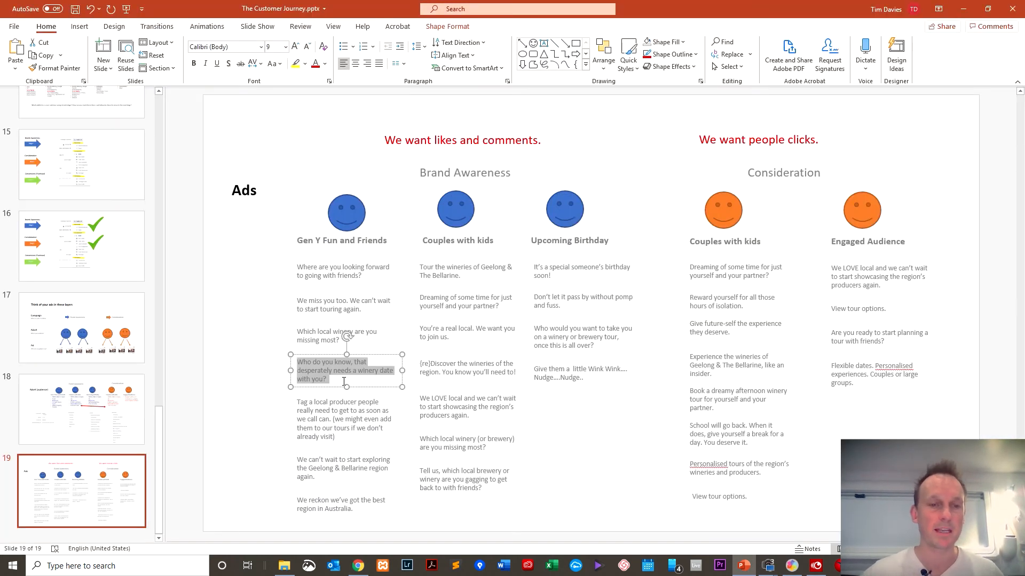
pyautogui.click(254, 384)
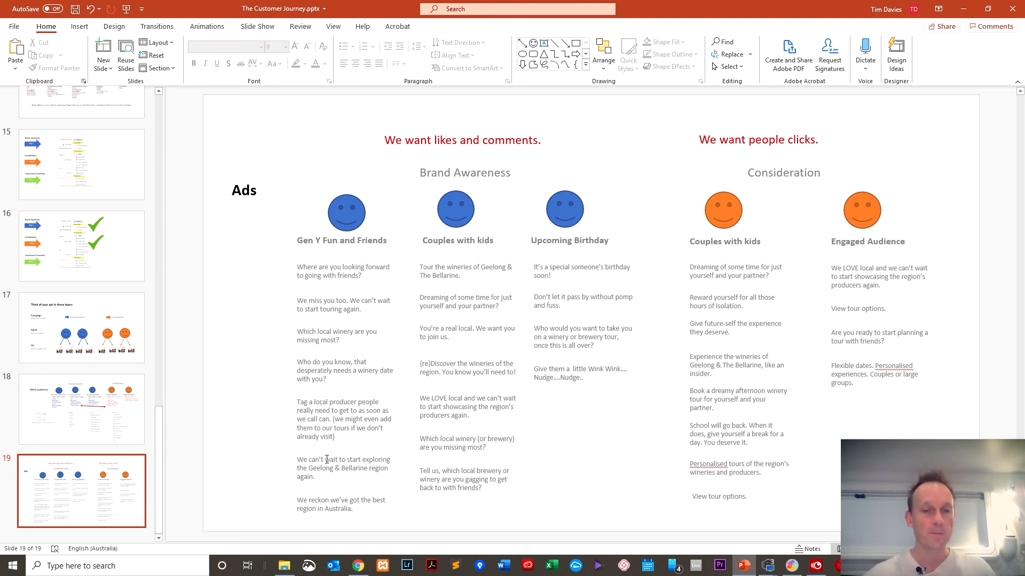
pyautogui.click(314, 478)
pyautogui.click(340, 509)
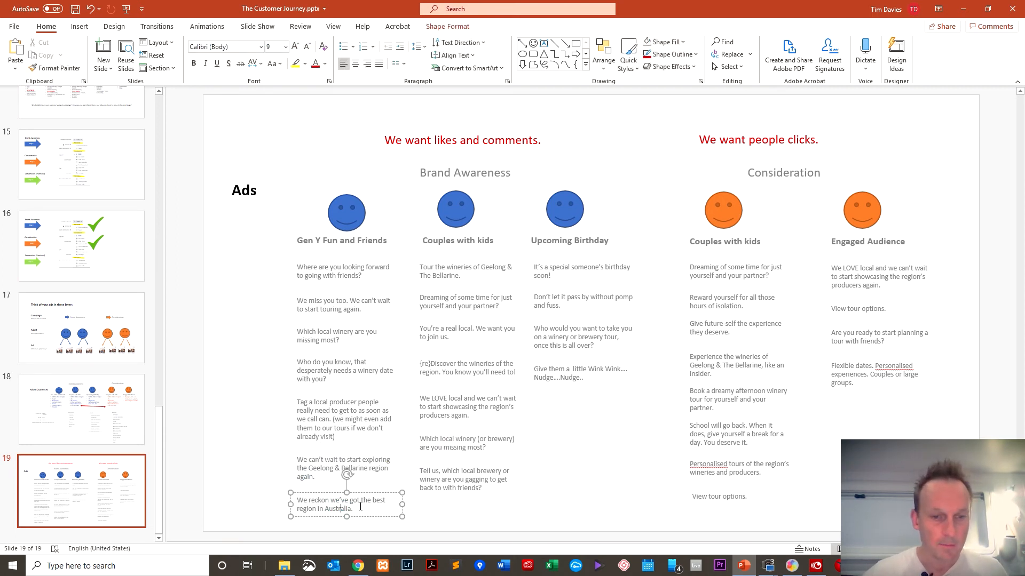
pyautogui.tripleClick(367, 312)
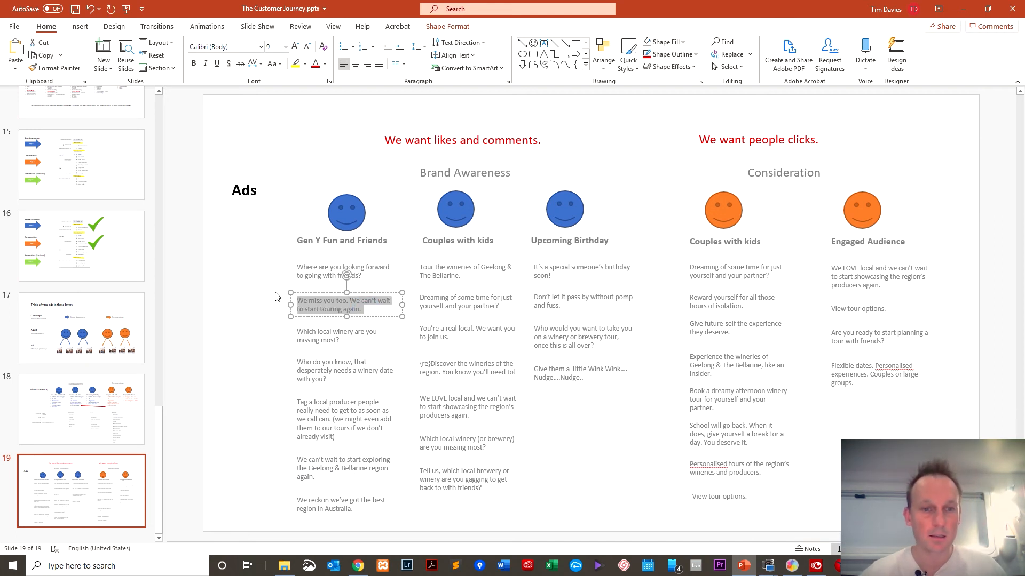
pyautogui.click(268, 275)
pyautogui.tripleClick(294, 266)
pyautogui.hotkey('ctrl', 'c')
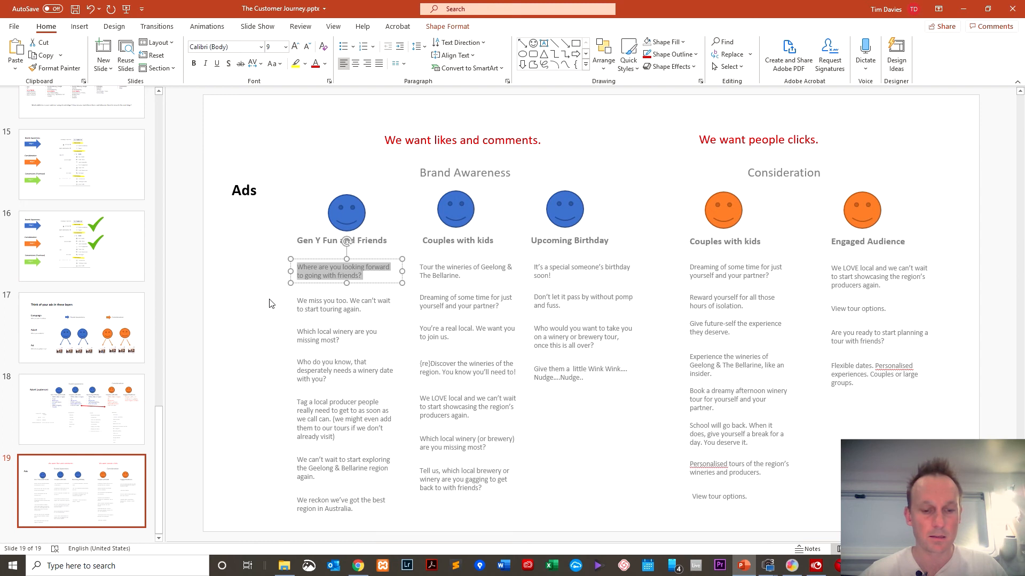
# Back in Ads Manager, set the ad's headline to the copied "Where are you looking forward to going with friends?".
pyautogui.hotkey('alt', 'Tab')
pyautogui.click(353, 250)
pyautogui.hotkey('ctrl', 'v')
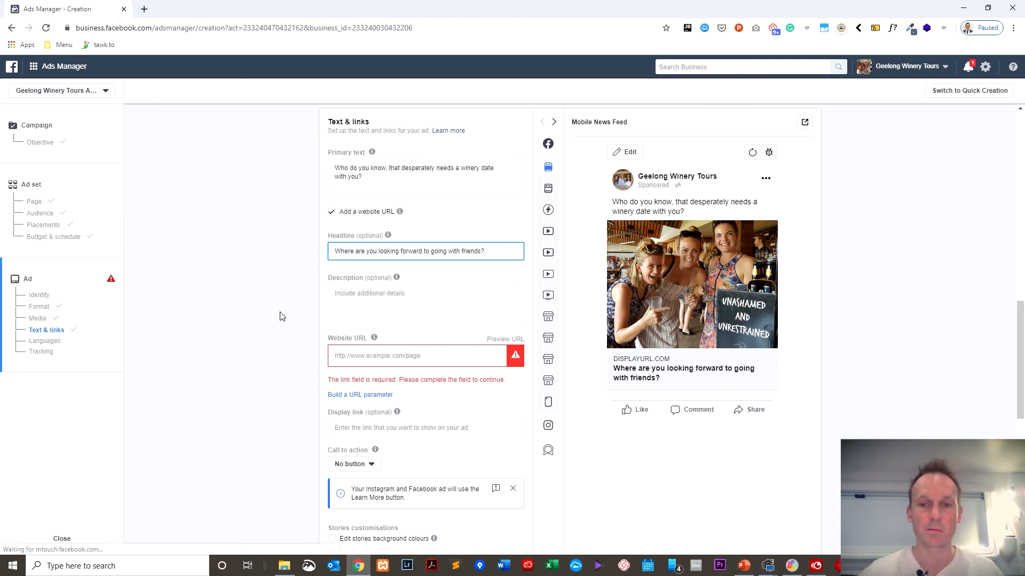
pyautogui.click(274, 332)
# Copy "We can't wait to start exploring the Geelong & Bellarine region again." from the PowerPoint slide into the ad's description in Ads Manager.
pyautogui.hotkey('alt', 'Tab')
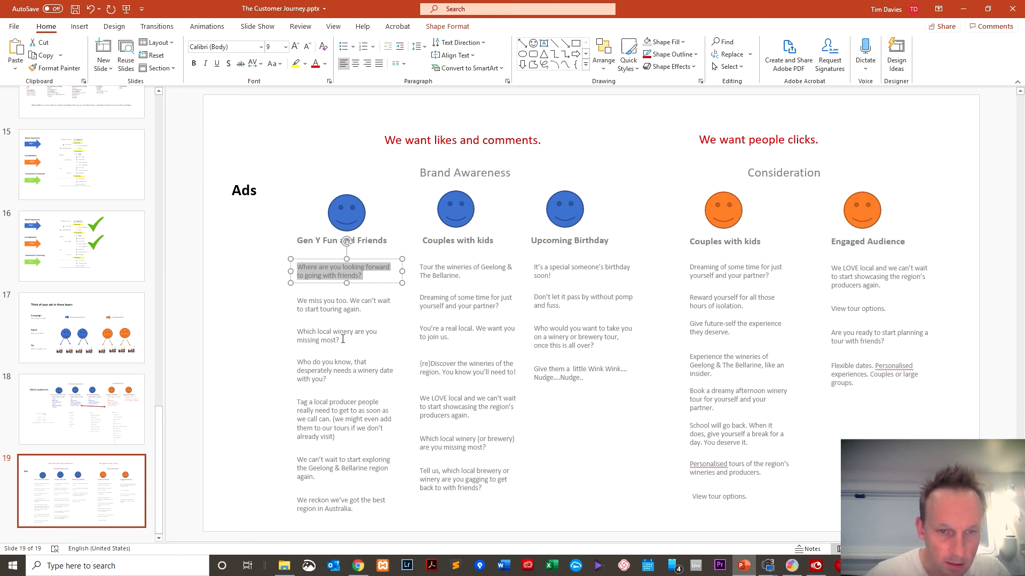
pyautogui.moveTo(330, 478); pyautogui.dragTo(296, 459)
pyautogui.hotkey('ctrl', 'c')
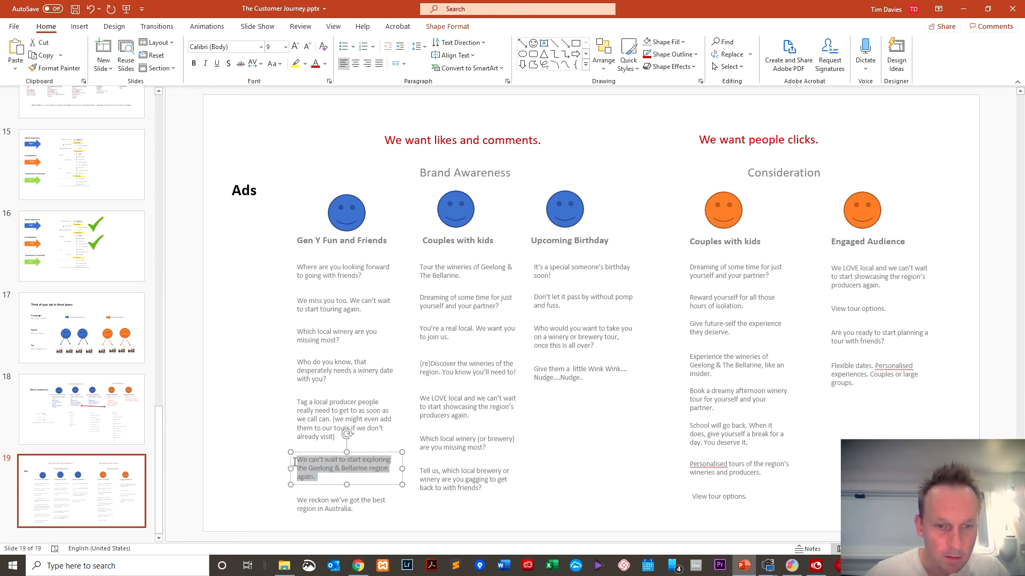
pyautogui.hotkey('alt', 'Tab')
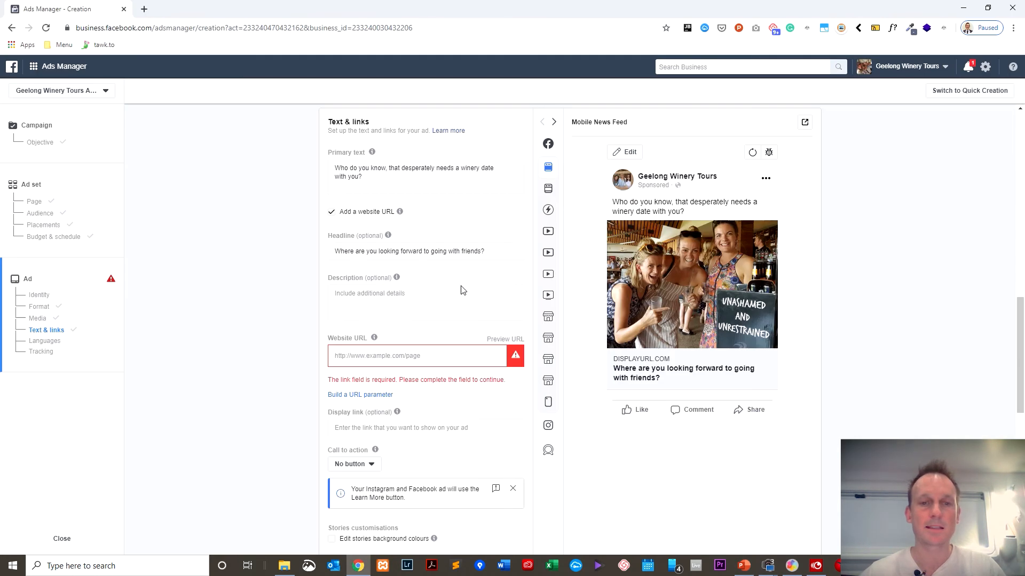
pyautogui.click(370, 303)
pyautogui.hotkey('ctrl', 'v')
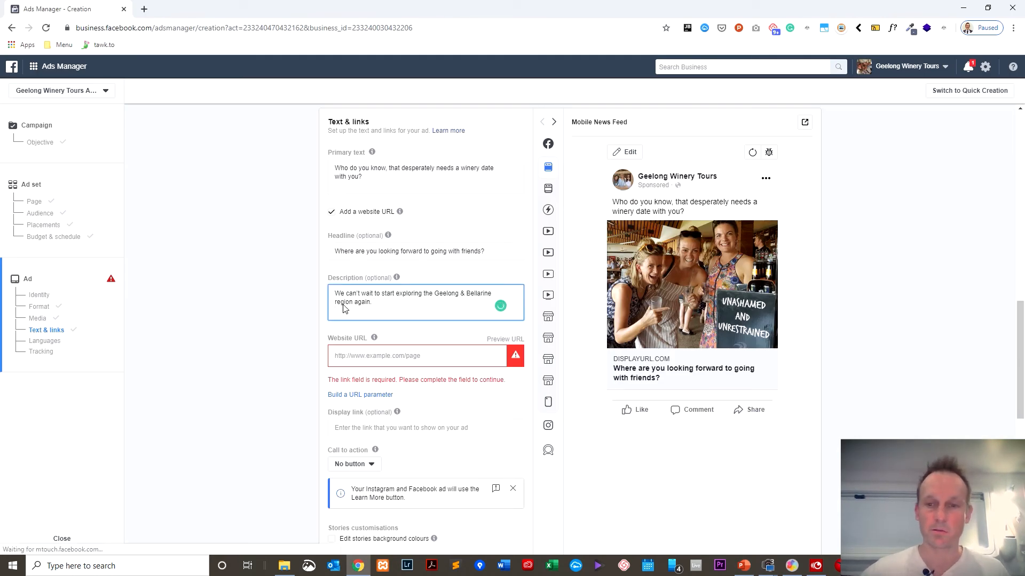
pyautogui.click(283, 288)
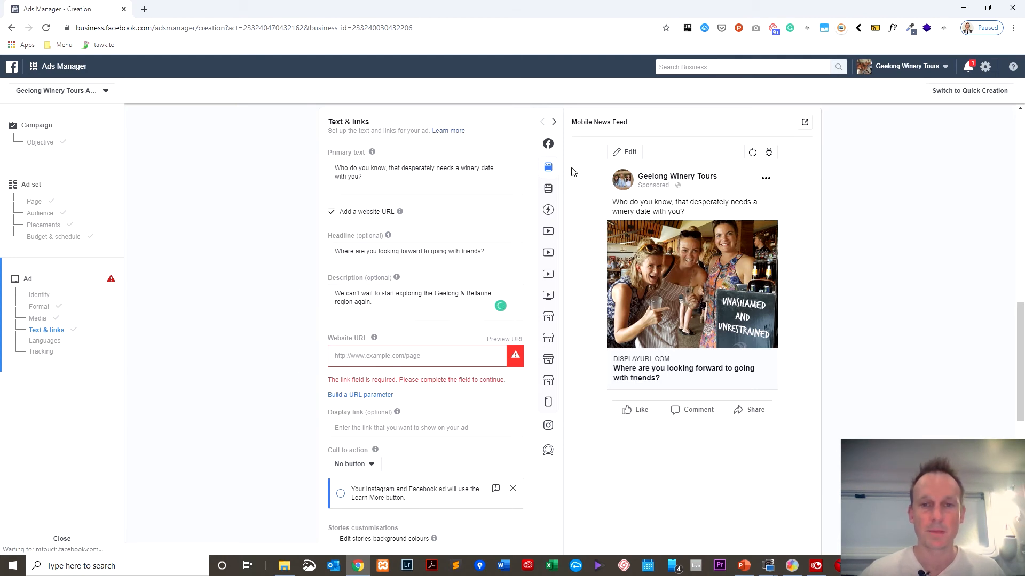
# Compare how the ad looks in the Desktop News Feed and Mobile News Feed previews.
pyautogui.moveTo(549, 166)
pyautogui.click(572, 190)
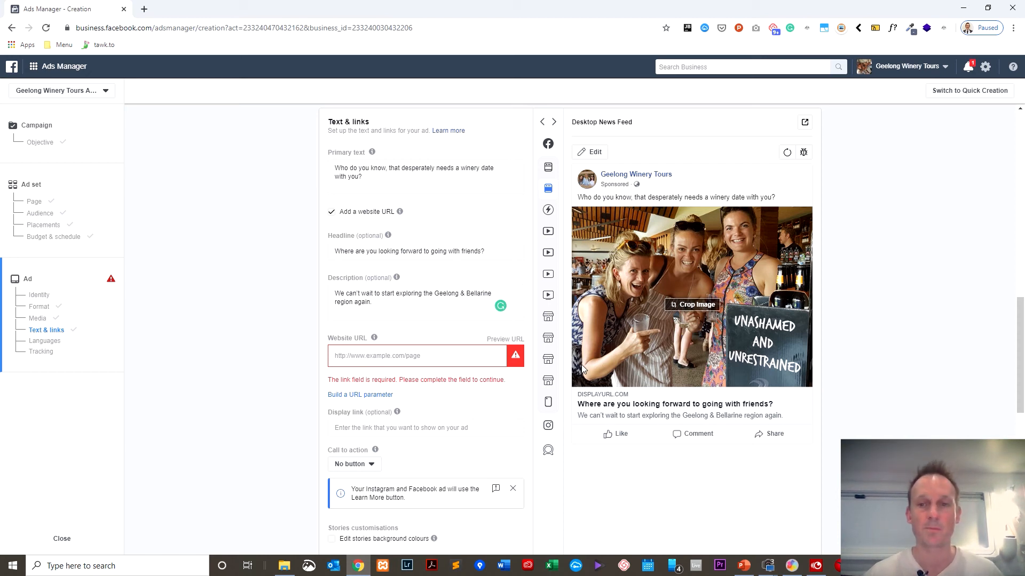
pyautogui.click(548, 171)
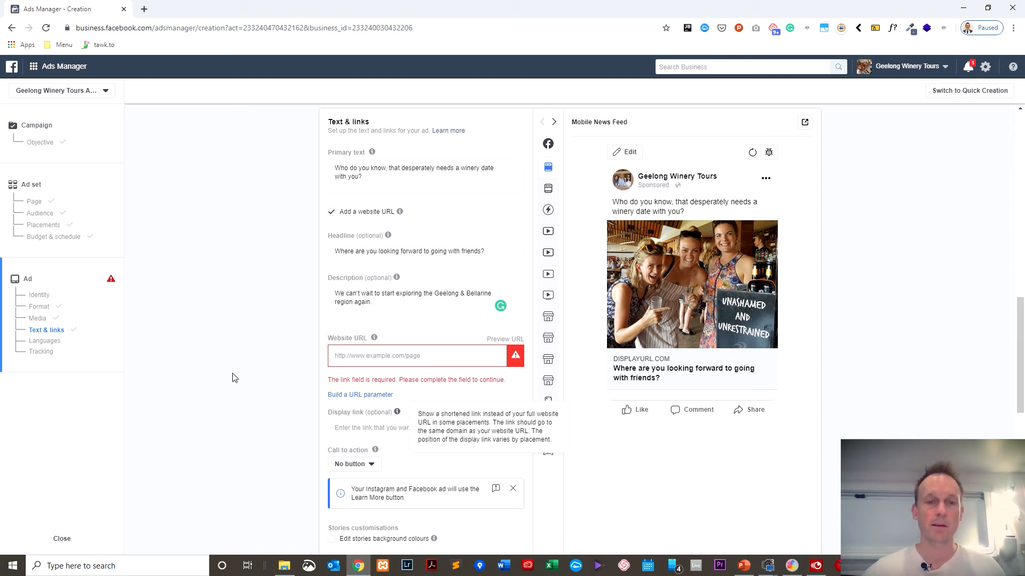
# Set the ad's website URL to geelongwinerytours.com.au.
pyautogui.click(375, 358)
pyautogui.write('geelongwinerytours.com.au')
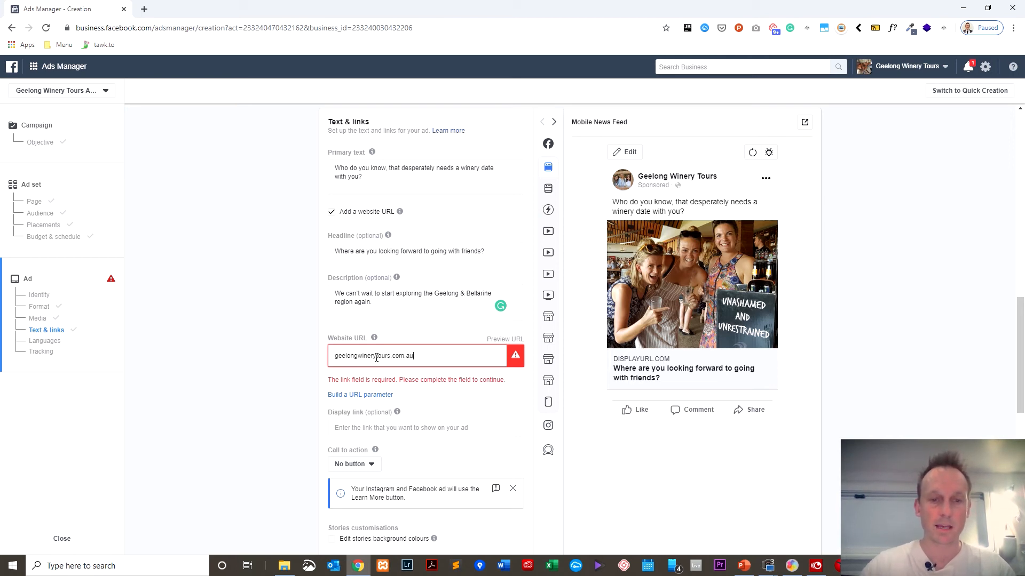
pyautogui.press('Tab')
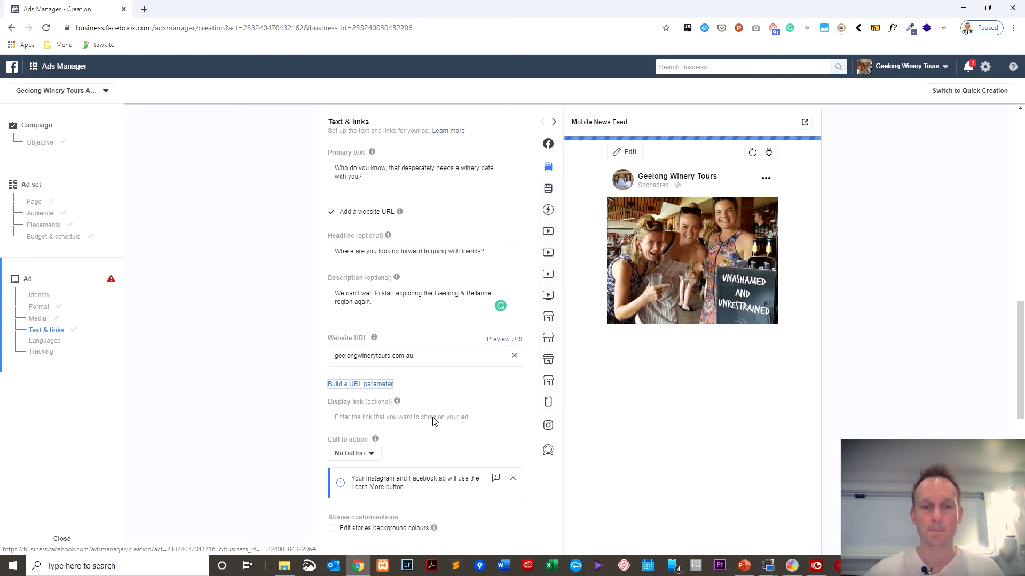
# Try the Learn More call to action on the ad, and set it back to No button.
pyautogui.click(365, 454)
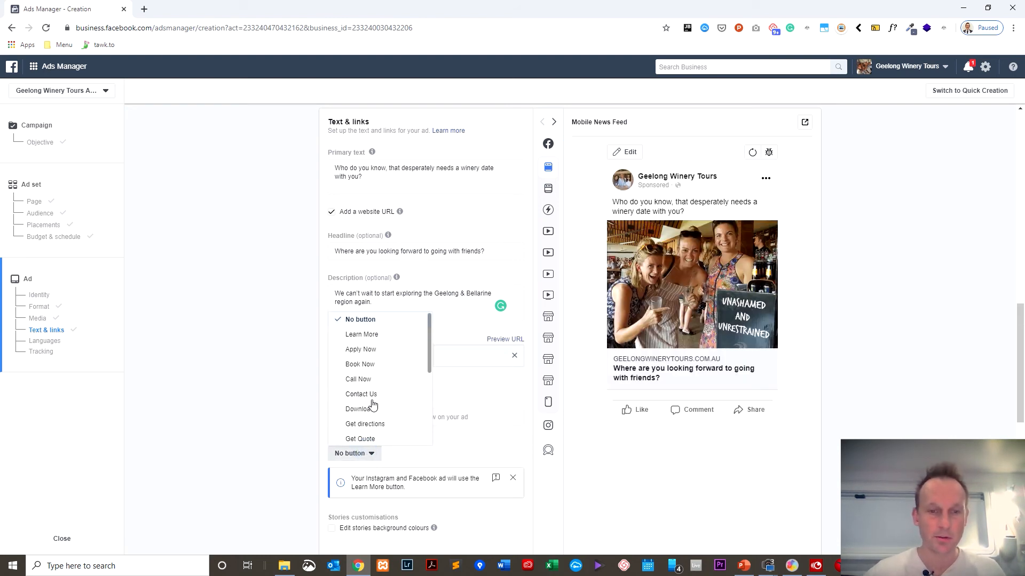
pyautogui.click(372, 336)
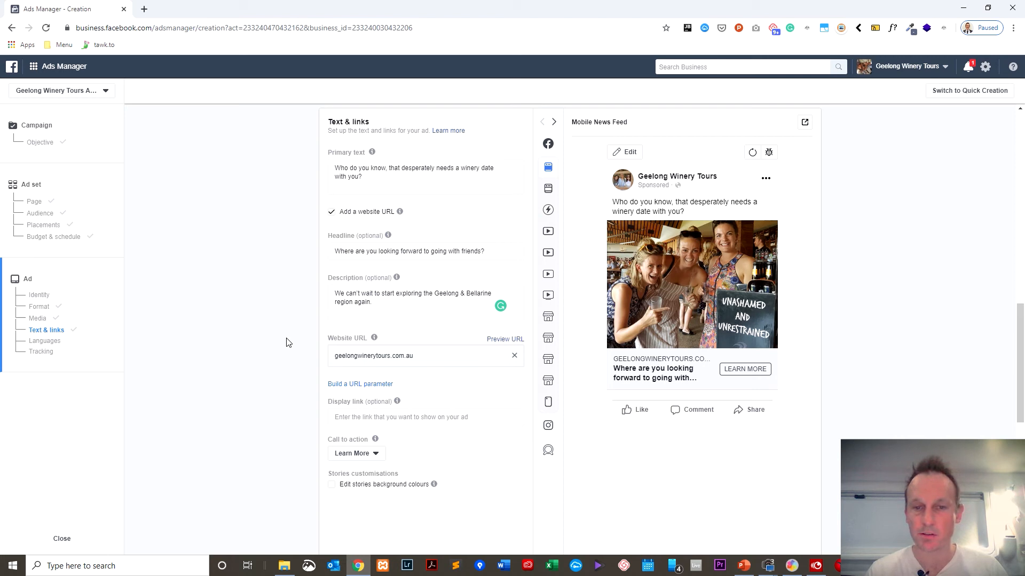
pyautogui.click(374, 454)
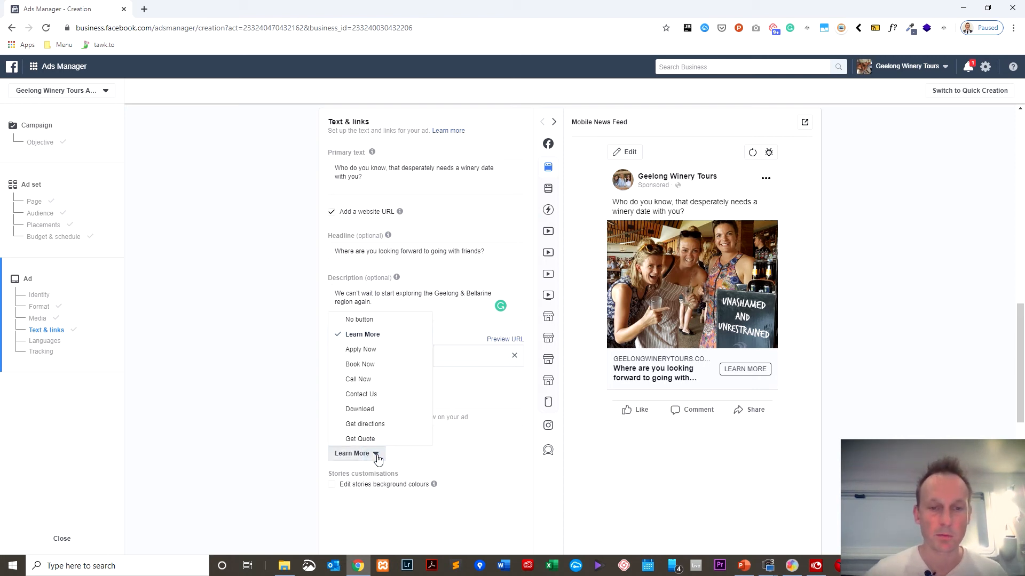
pyautogui.click(364, 319)
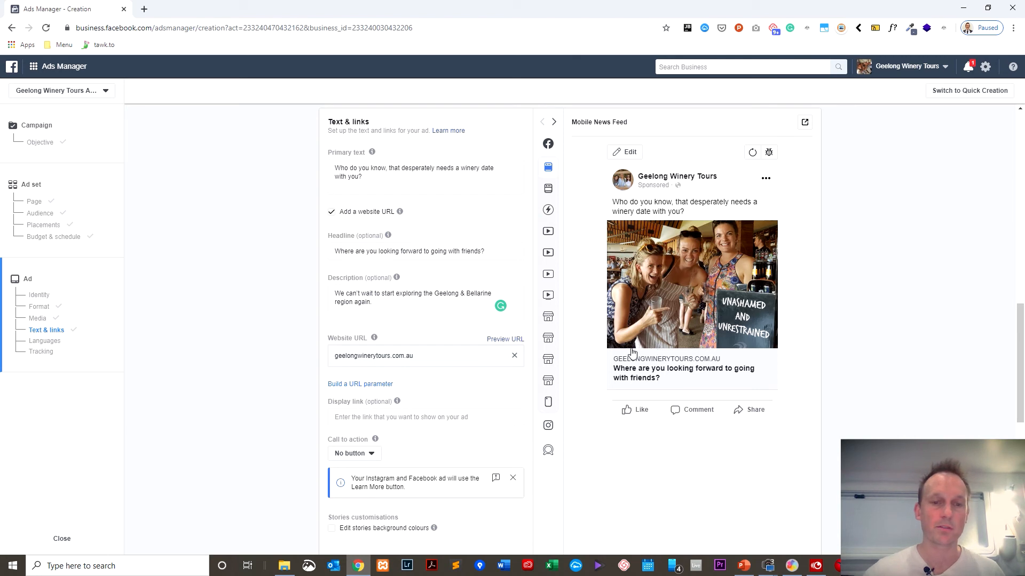
pyautogui.click(221, 343)
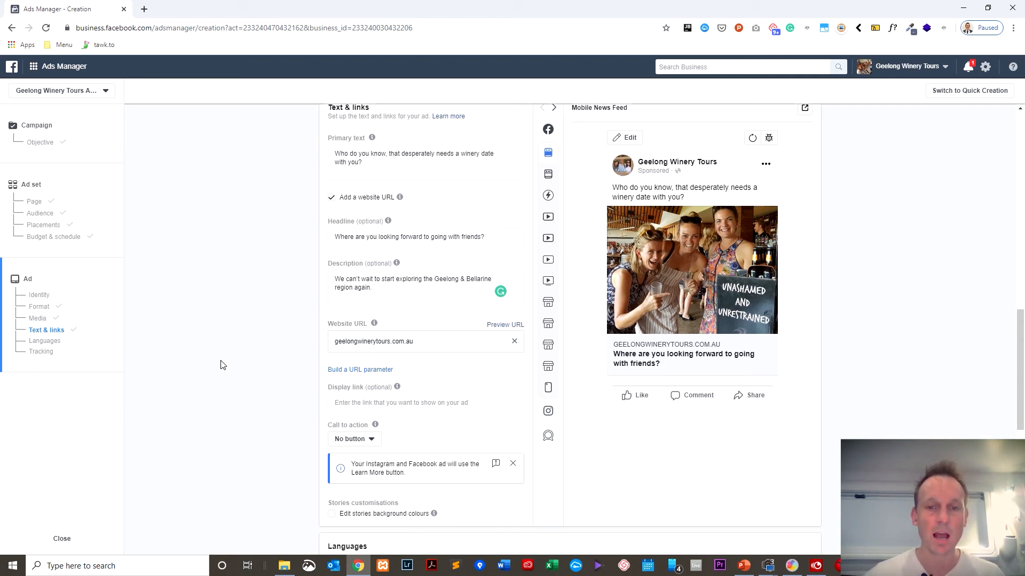
# Review the ad's languages, conversion tracking and URL parameter settings through to the end of the form.
pyautogui.scroll(-3, 224, 368)
pyautogui.scroll(-5, 224, 370)
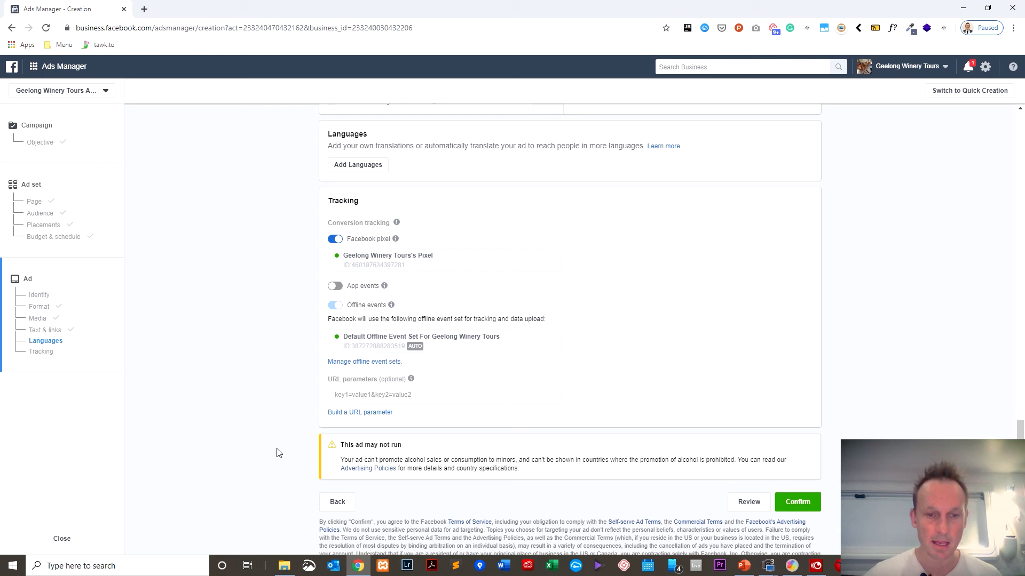
pyautogui.scroll(9, 286, 470)
pyautogui.scroll(-7, 287, 471)
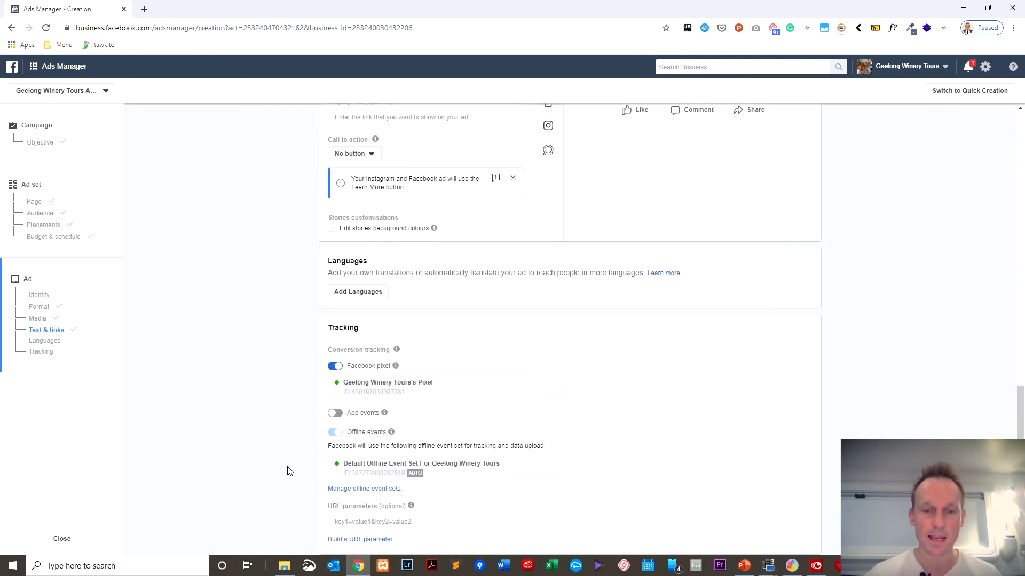
pyautogui.scroll(-2, 382, 485)
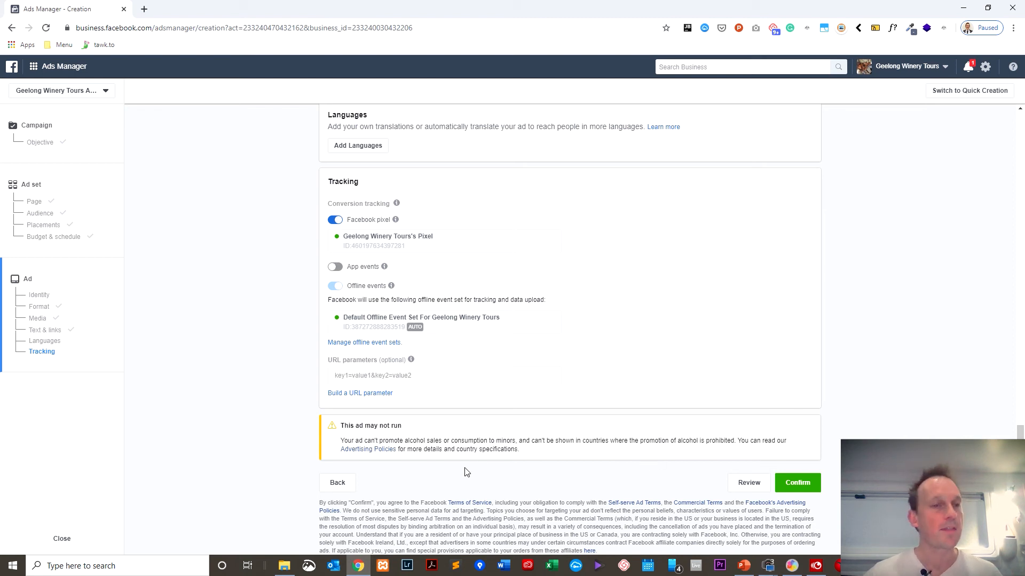
pyautogui.scroll(6, 155, 293)
# Return to the ad set's settings and reselect the saved audience Gen Y Fun and Friends.
pyautogui.click(33, 202)
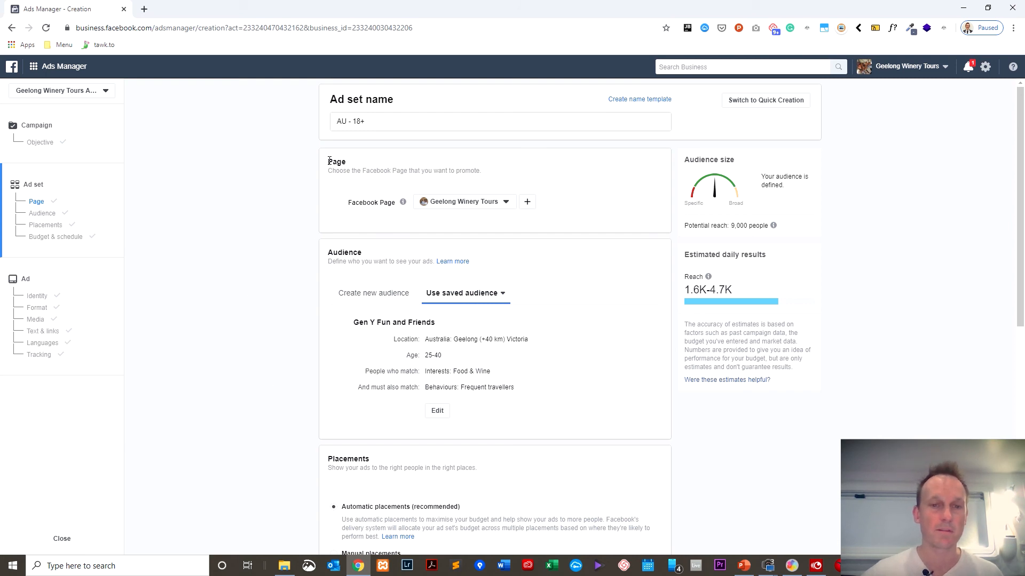
pyautogui.click(421, 301)
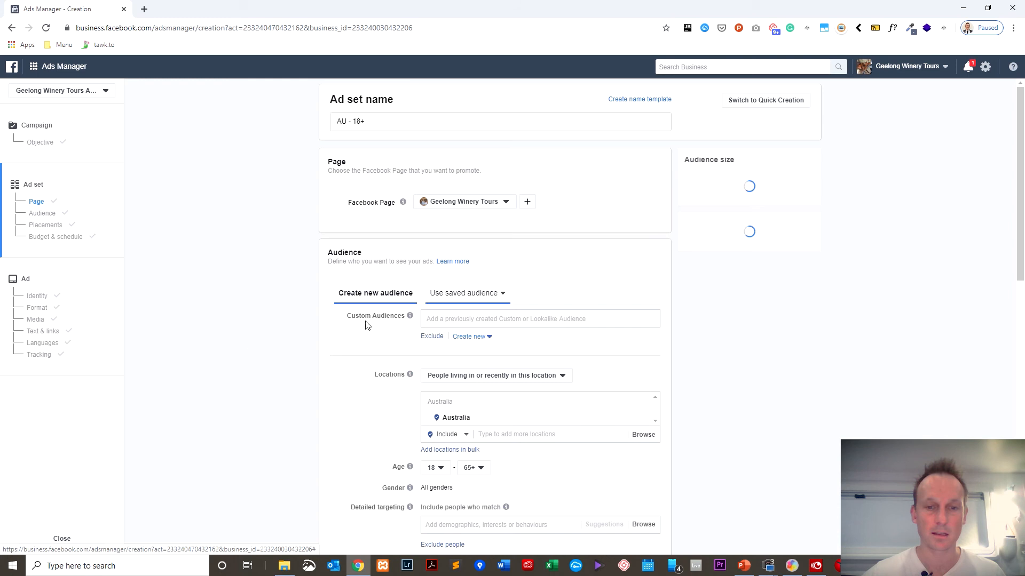
pyautogui.scroll(-1, 261, 390)
pyautogui.click(436, 410)
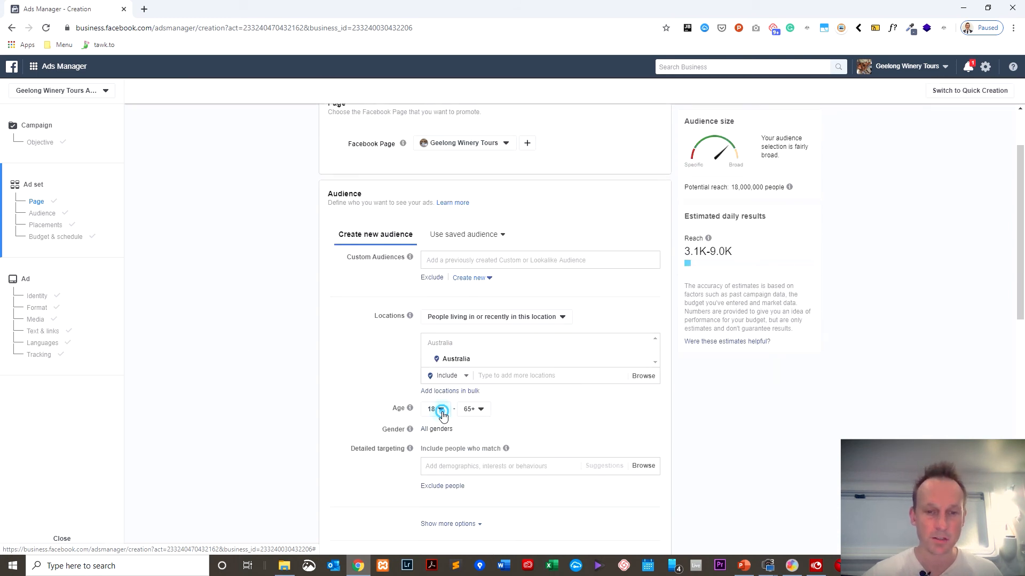
pyautogui.click(271, 341)
pyautogui.click(456, 234)
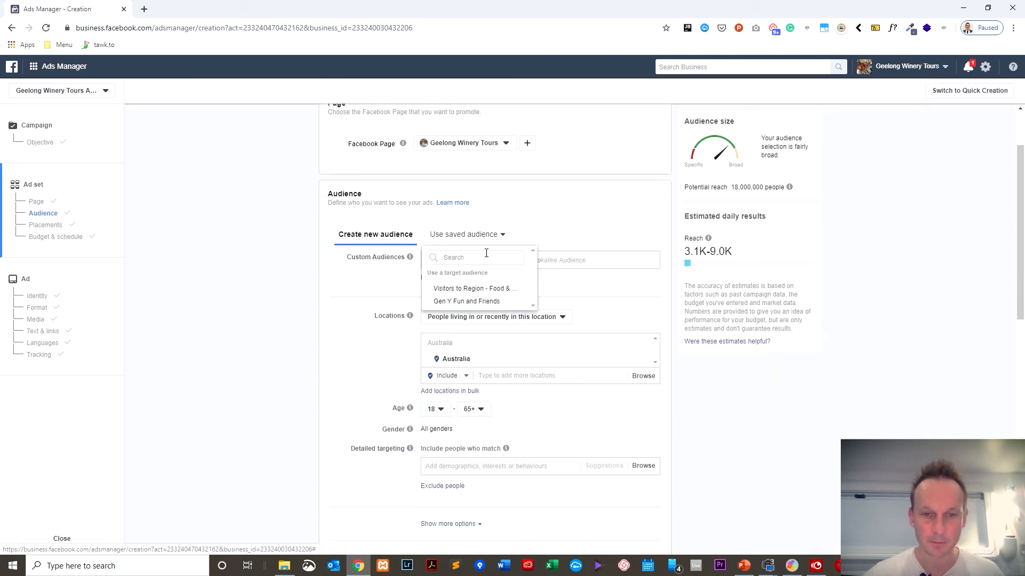
pyautogui.click(474, 301)
# Rename the ad set as Gen Y Fun and Friends, copying the name from the saved audience.
pyautogui.moveTo(454, 265); pyautogui.dragTo(352, 265)
pyautogui.hotkey('ctrl', 'c')
pyautogui.scroll(3, 267, 275)
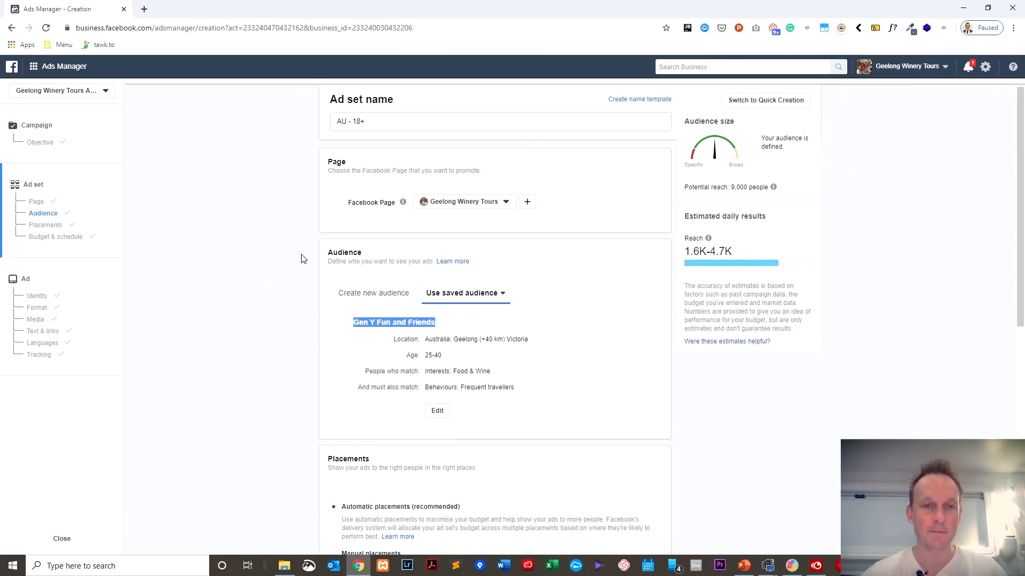
pyautogui.moveTo(382, 122); pyautogui.dragTo(306, 124)
pyautogui.hotkey('ctrl', 'v')
pyautogui.click(283, 167)
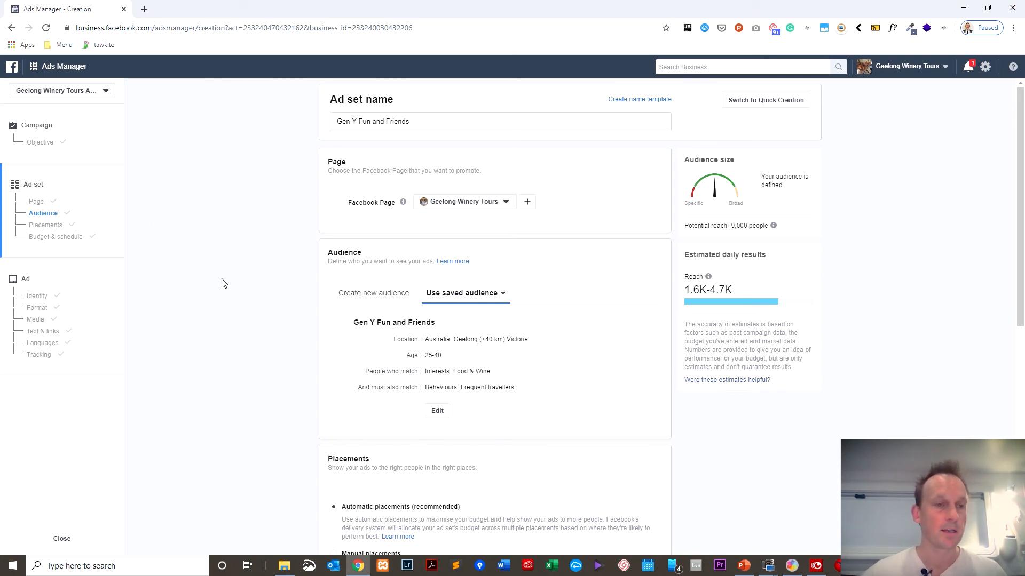
# Continue past the ad set's schedule and spending controls to the ad settings, and select the default ad name.
pyautogui.scroll(-8, 223, 284)
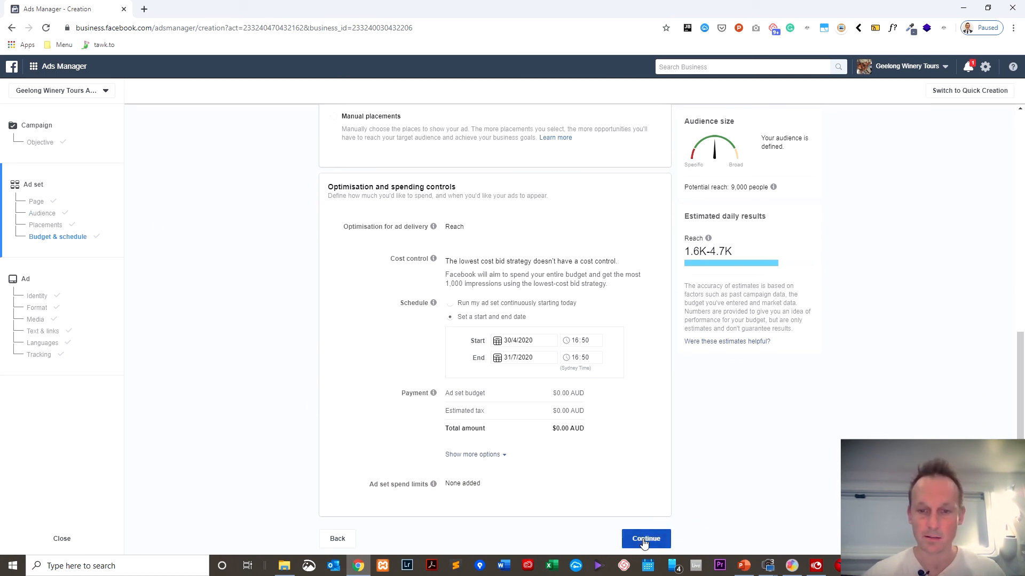
pyautogui.click(644, 541)
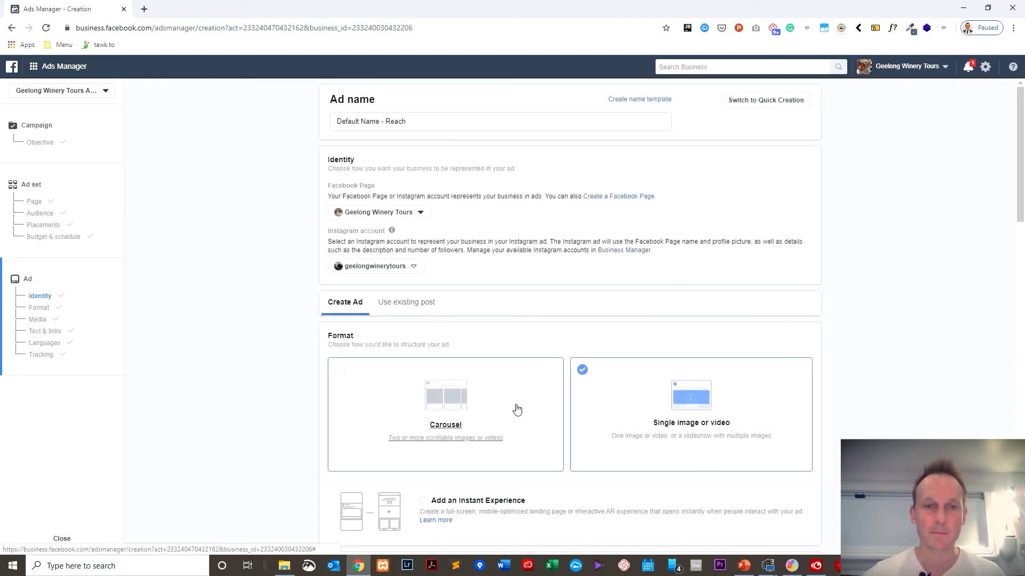
pyautogui.scroll(-1, 225, 320)
pyautogui.scroll(1, 226, 320)
pyautogui.tripleClick(434, 123)
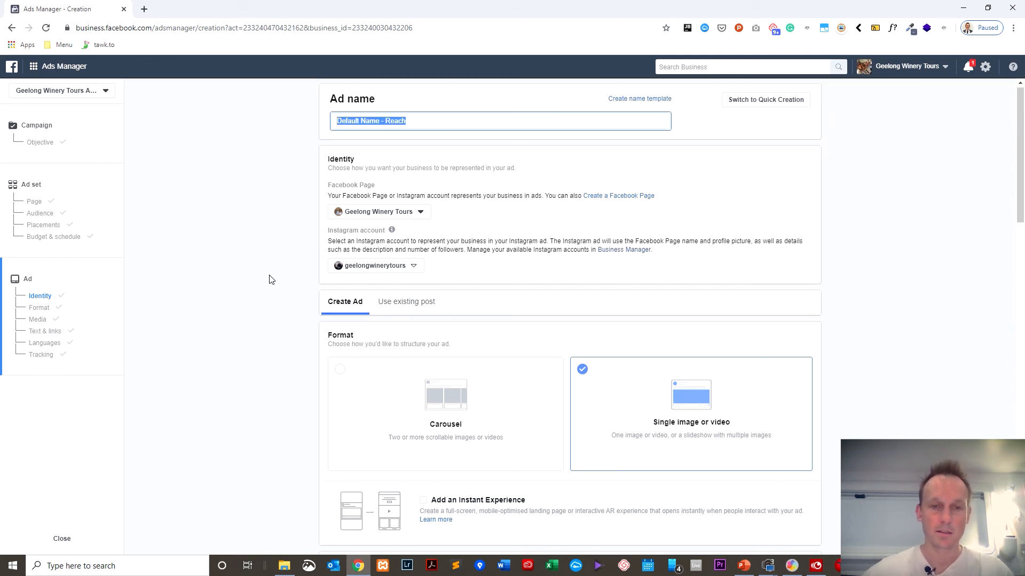
# Name the ad "Post: Where are you looking forward to going with friends?", copying the question from the ad's headline.
pyautogui.scroll(-12, 269, 280)
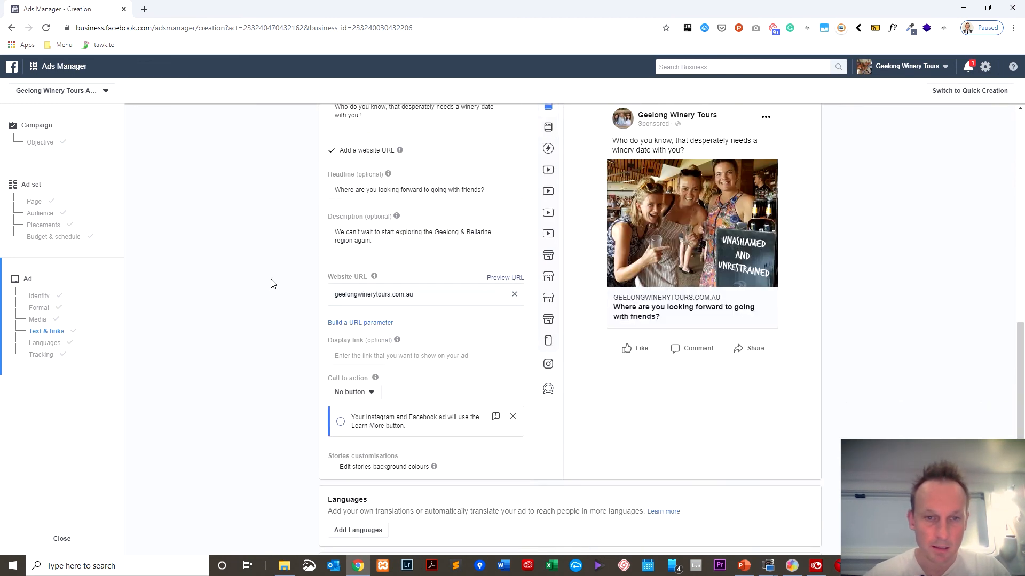
pyautogui.tripleClick(491, 190)
pyautogui.hotkey('ctrl', 'c')
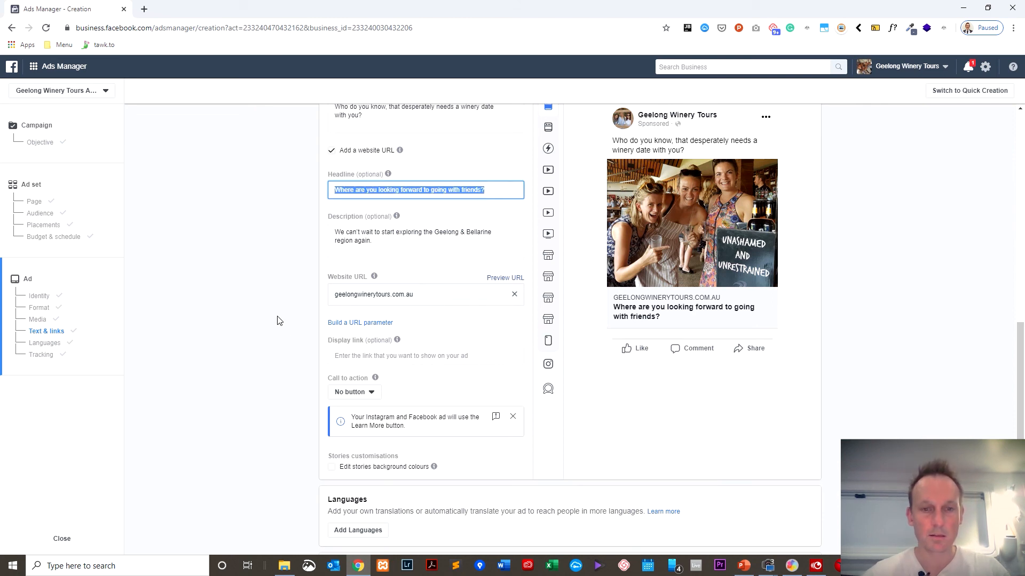
pyautogui.scroll(12, 277, 320)
pyautogui.tripleClick(417, 118)
pyautogui.write('Post:')
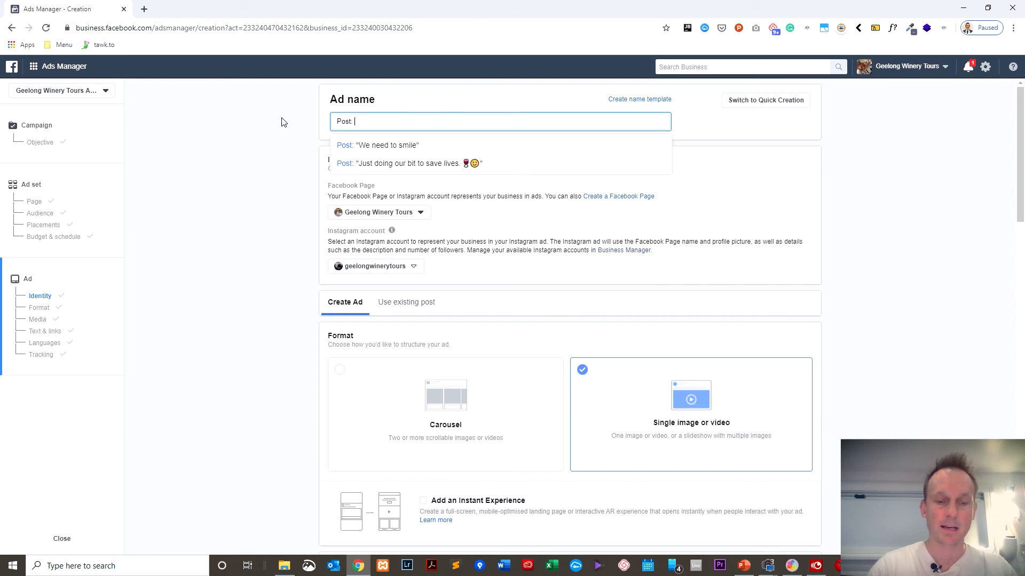
pyautogui.hotkey('ctrl', 'v')
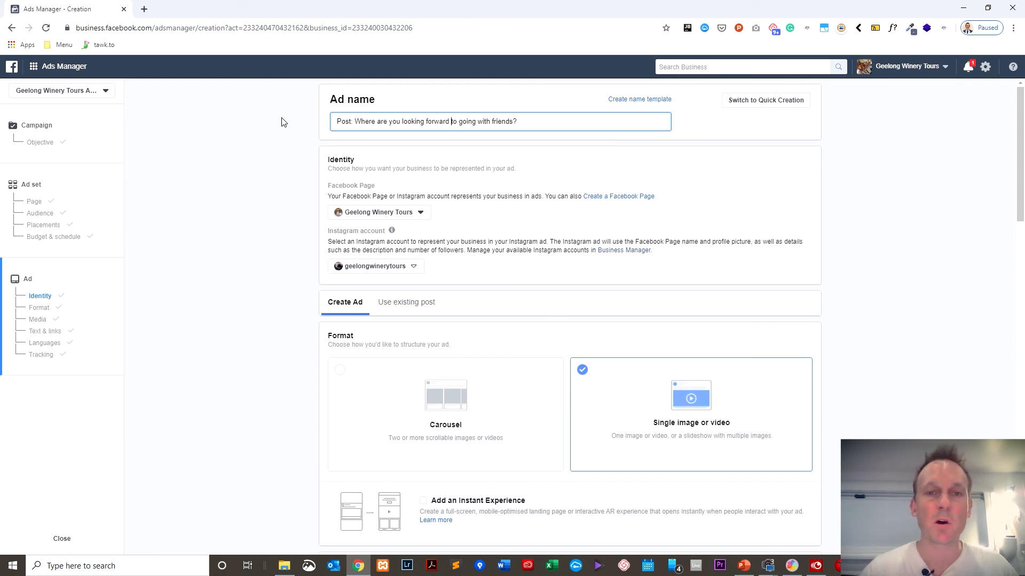
# Shorten the ad name to "Post: looking forward to going with friends?" by removing the words "Where are you".
pyautogui.hotkey('ctrl', 'shift', 'Left')
pyautogui.hotkey('ctrl', 'shift', 'Left')
pyautogui.hotkey('ctrl', 'shift', 'Left')
pyautogui.press('BackSpace')
pyautogui.hotkey('ctrl', 'Right')
pyautogui.hotkey('ctrl', 'Right')
pyautogui.hotkey('ctrl', 'Right')
pyautogui.hotkey('ctrl', 'Right')
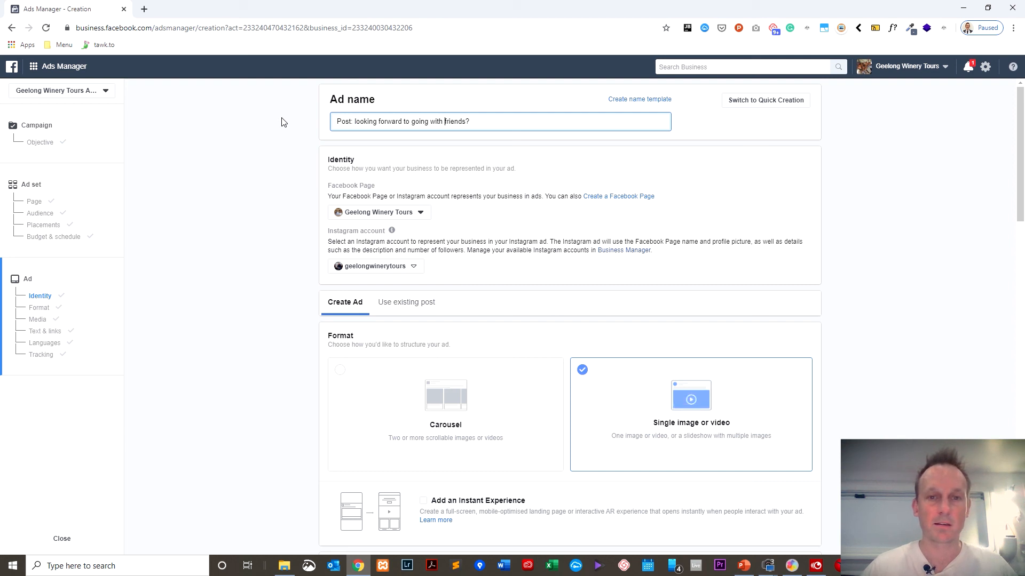
# Check the remaining ad settings through to the end of the form and confirm the campaign for publishing.
pyautogui.scroll(-9, 272, 283)
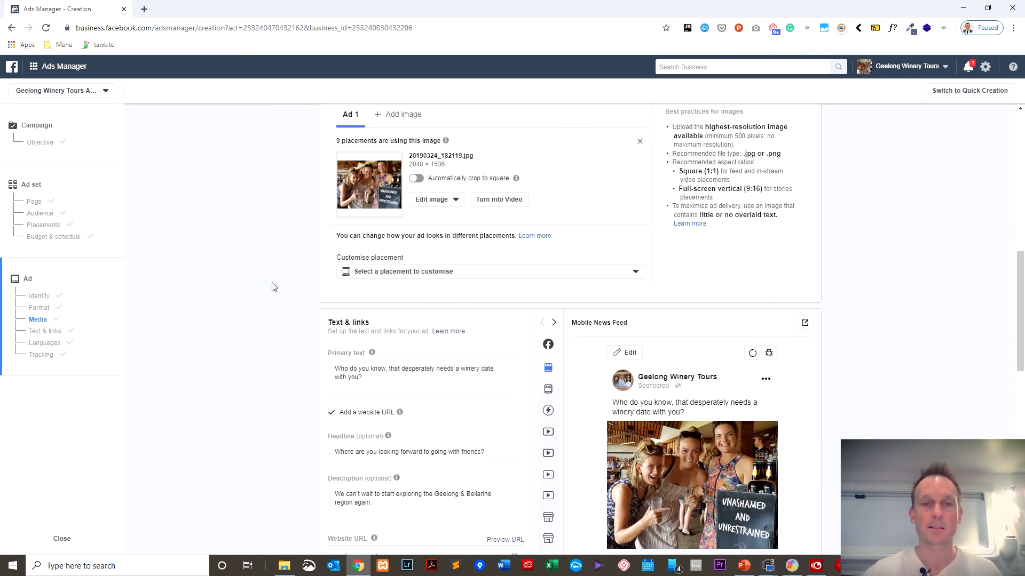
pyautogui.scroll(-10, 272, 287)
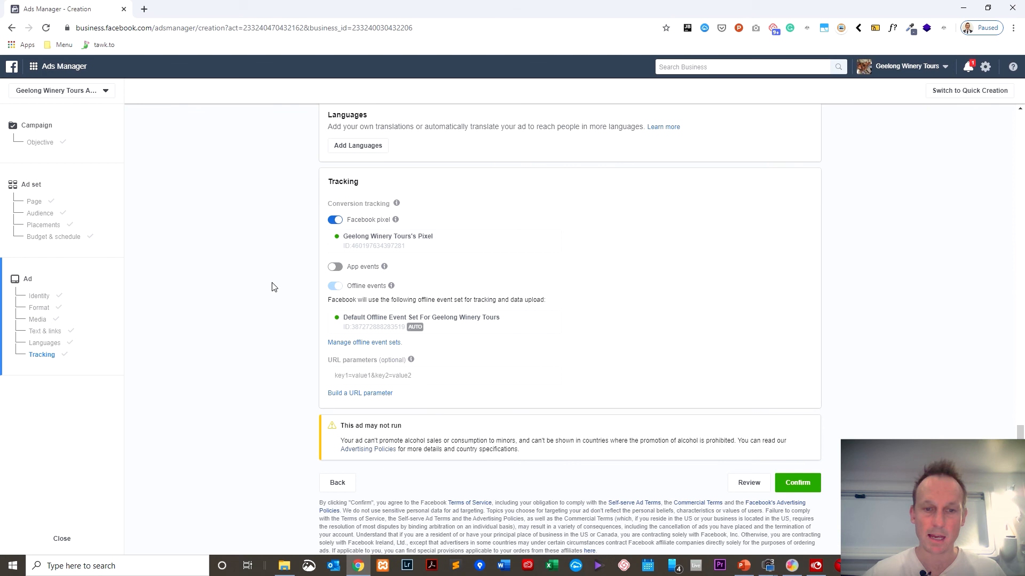
pyautogui.click(807, 487)
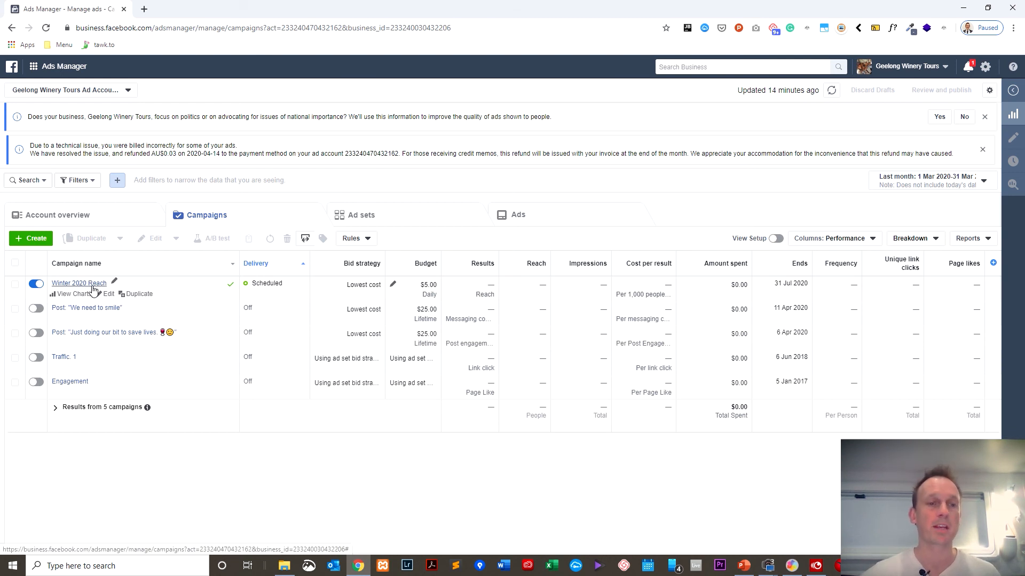
# Inspect the Winter 2020 Reach campaign's structure, opening its Gen Y Fun and Friends ad set and the ad inside it.
pyautogui.click(387, 220)
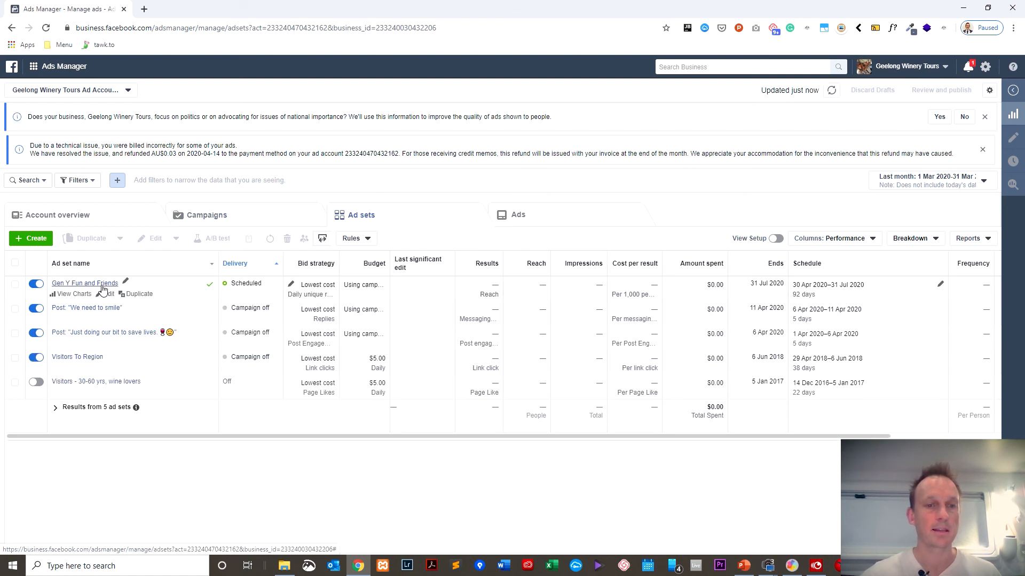
pyautogui.click(252, 219)
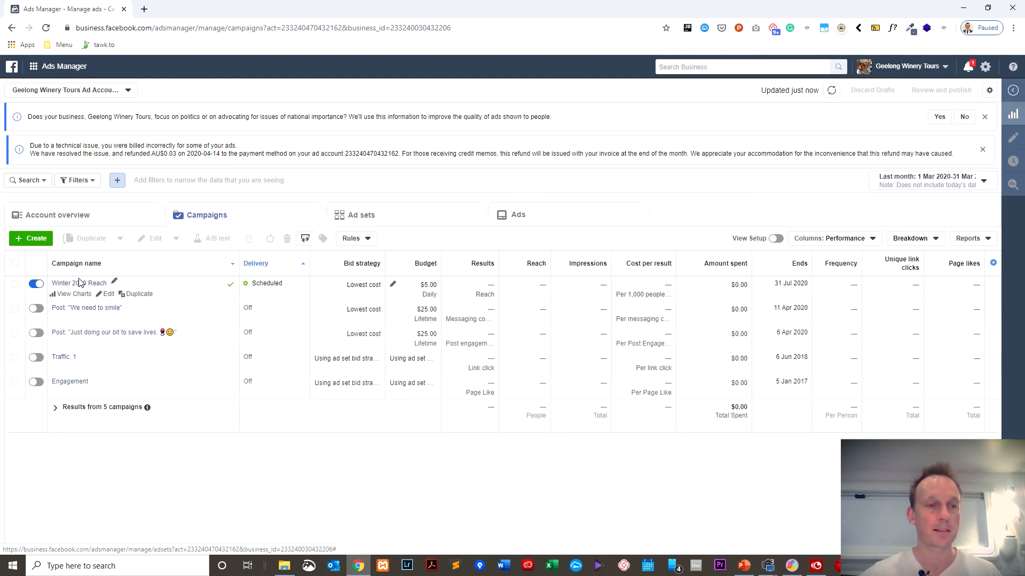
pyautogui.click(79, 283)
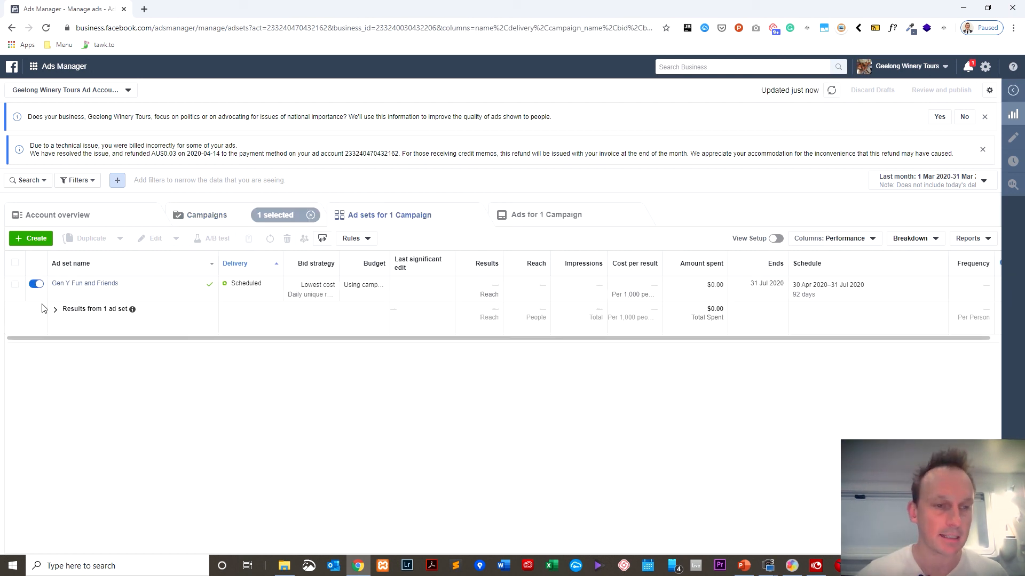
pyautogui.click(85, 283)
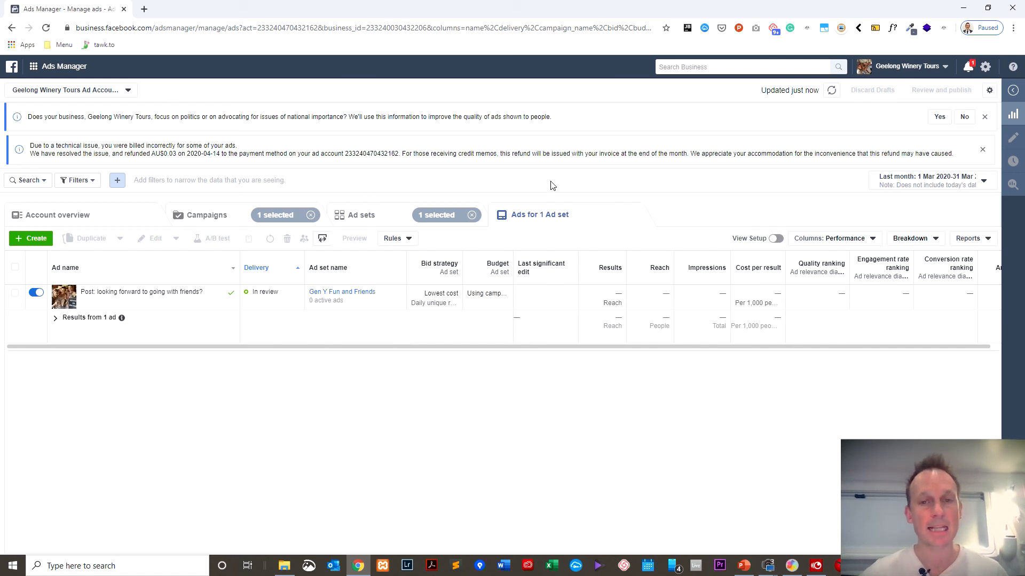
pyautogui.moveTo(140, 306)
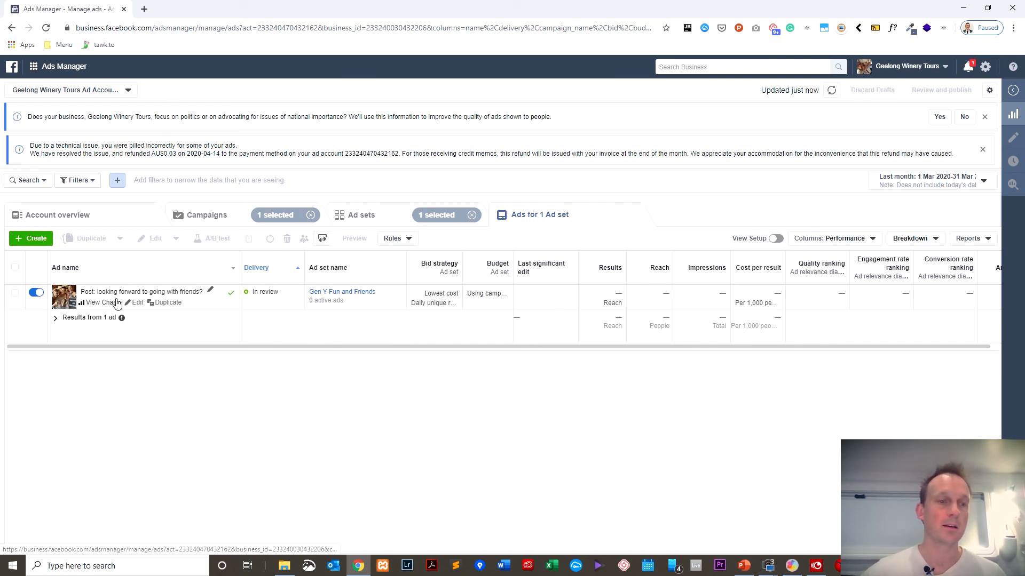